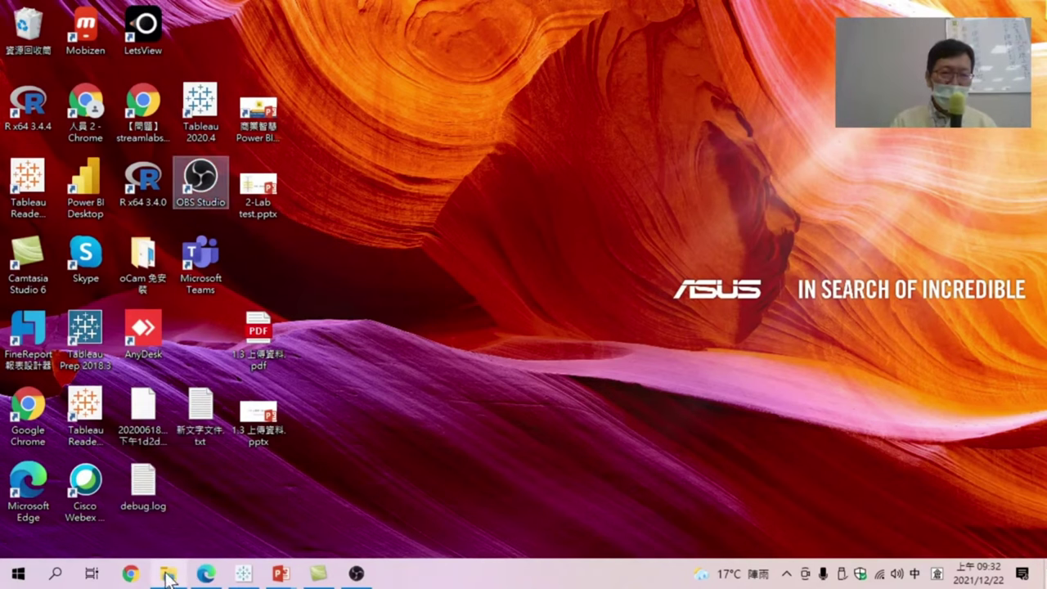
In a maximized File Explorer, extract 20211222_0.rar from Downloads into its own folder with WinRAR
left_click(179, 578)
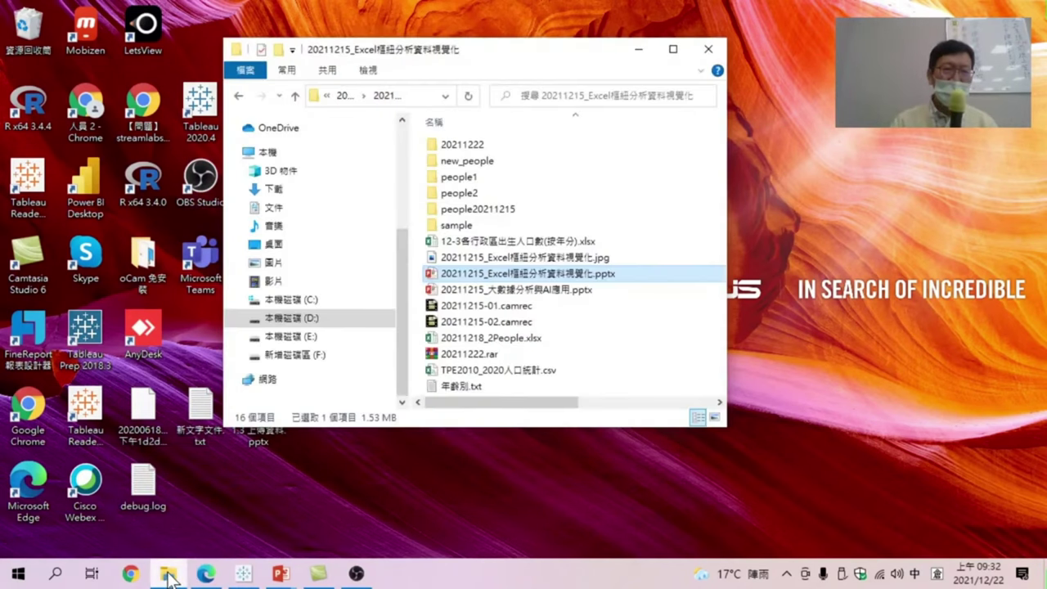
left_click(670, 49)
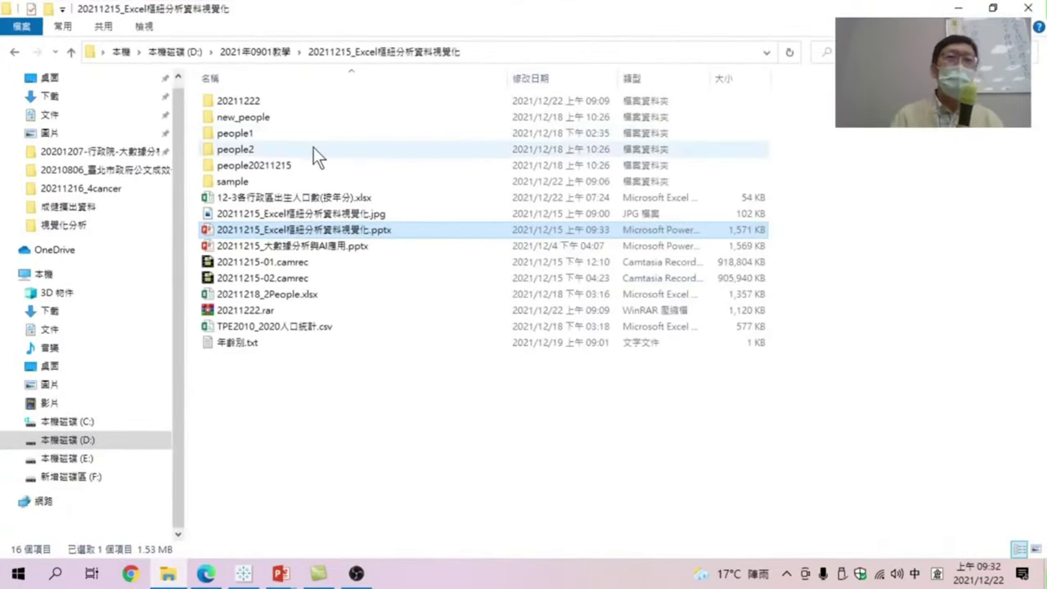
left_click(54, 98)
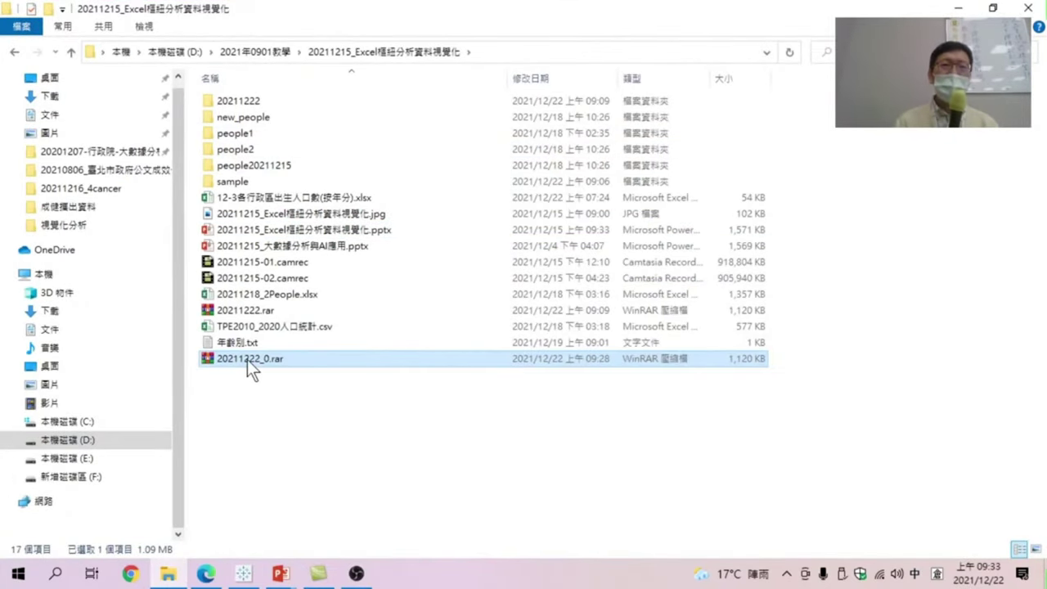
right_click(247, 359)
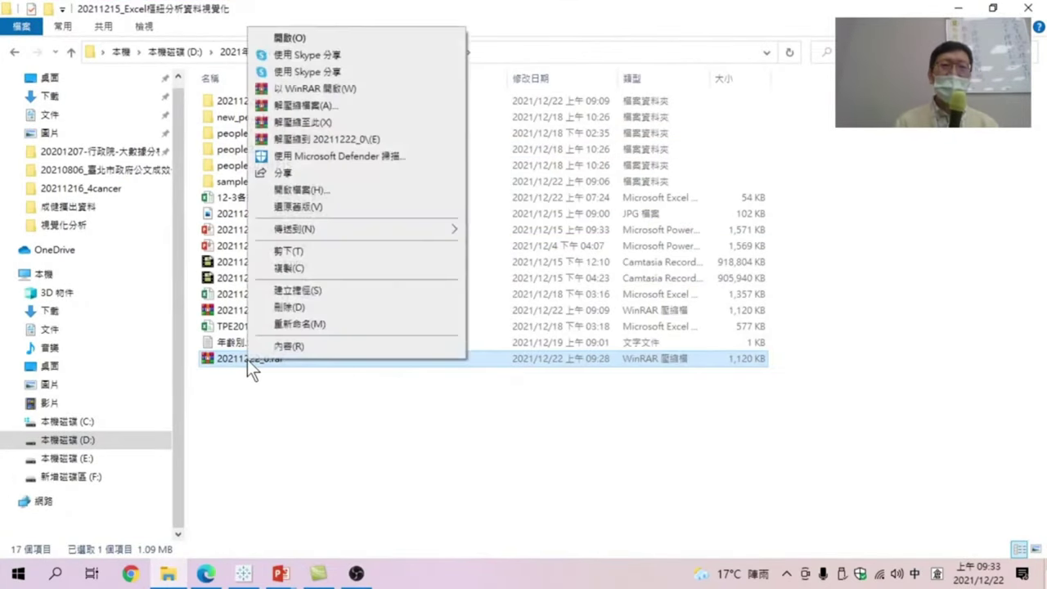
left_click(292, 122)
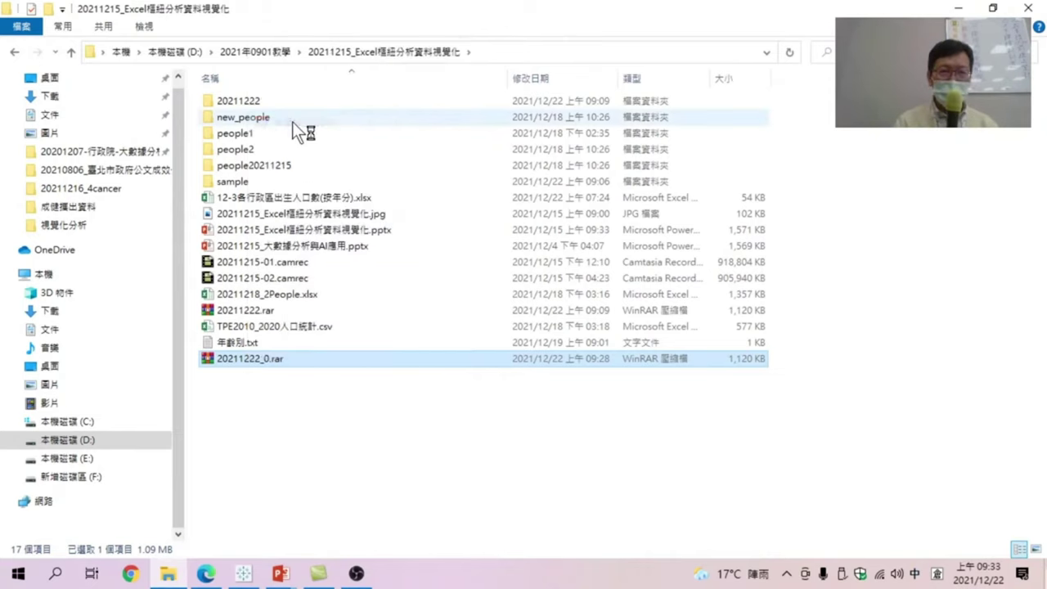
Browse into 20211222\people1 to view 2010y.csv–2013y.csv, then launch Google Chrome
double_click(256, 99)
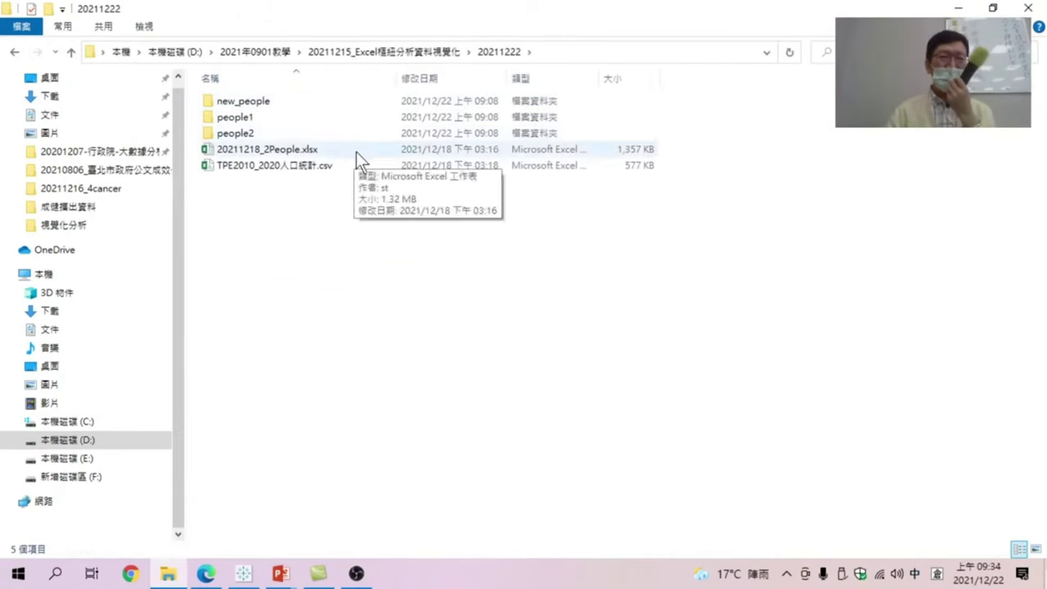
left_click(299, 167)
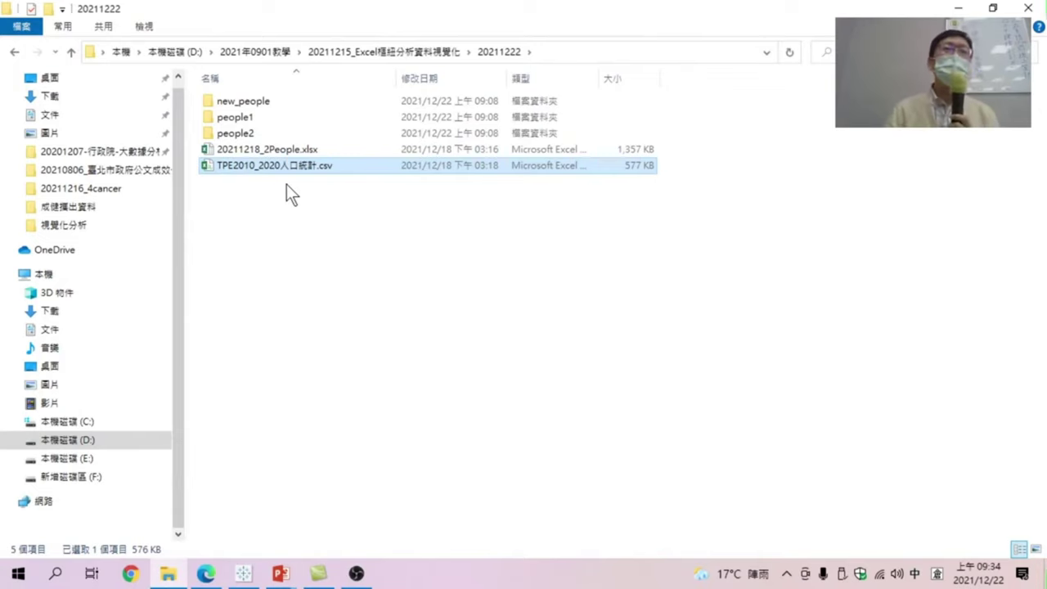
double_click(245, 120)
key("alt+Left")
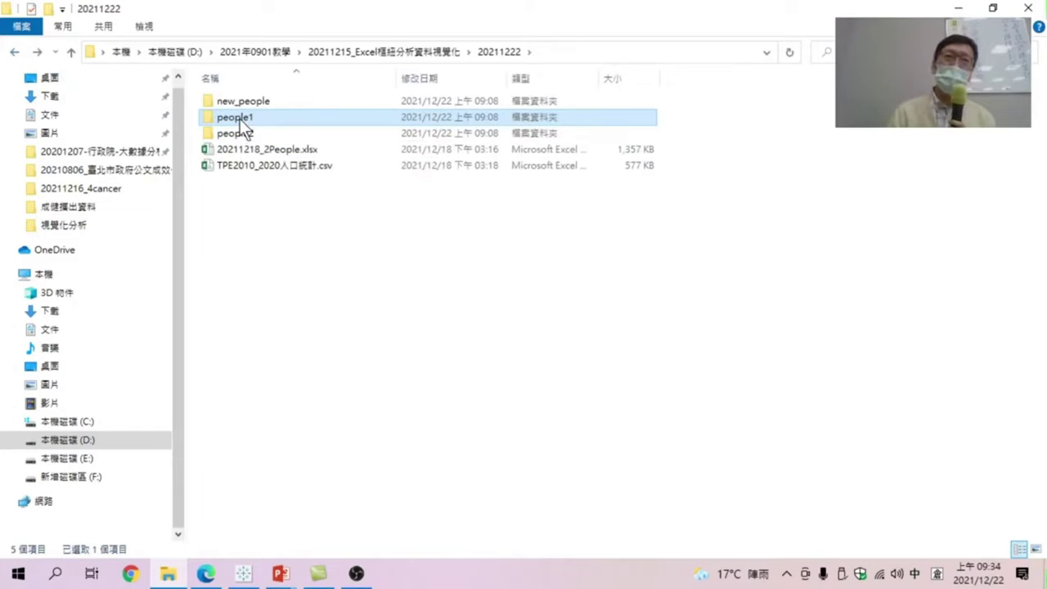
double_click(240, 118)
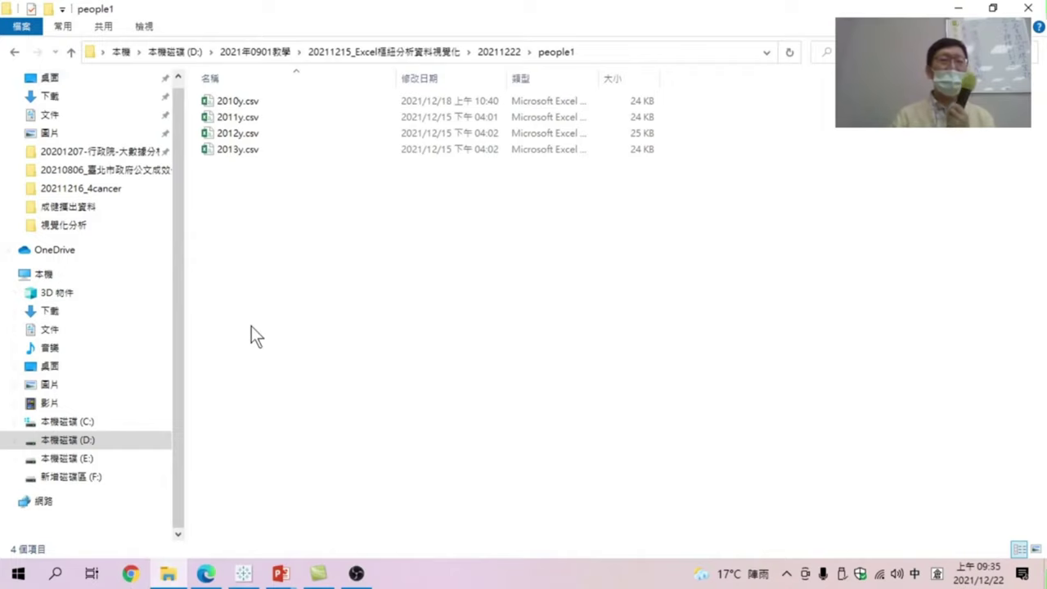
mouse_move(106, 536)
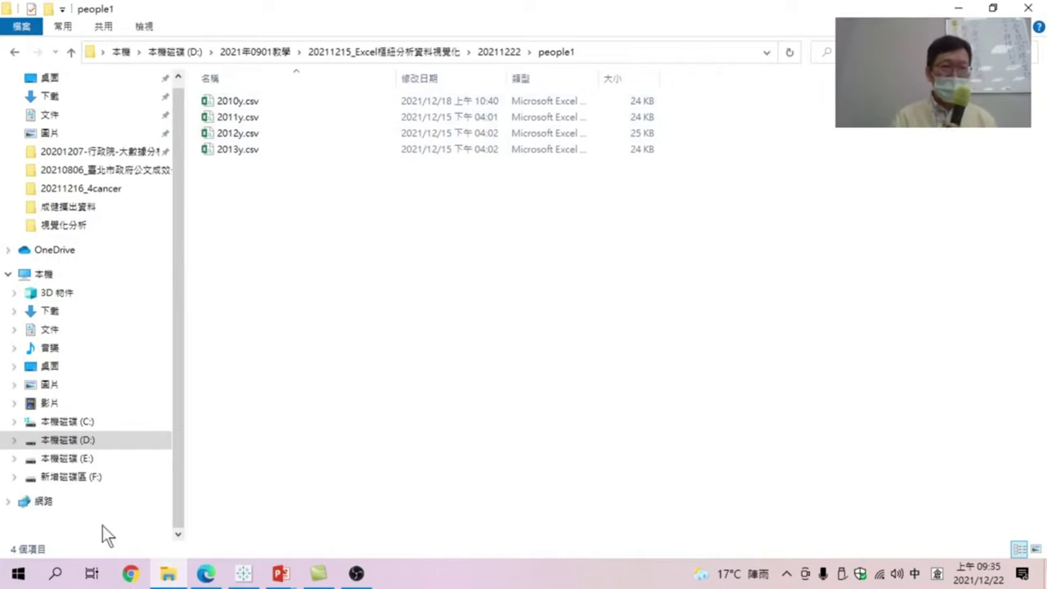
left_click(131, 574)
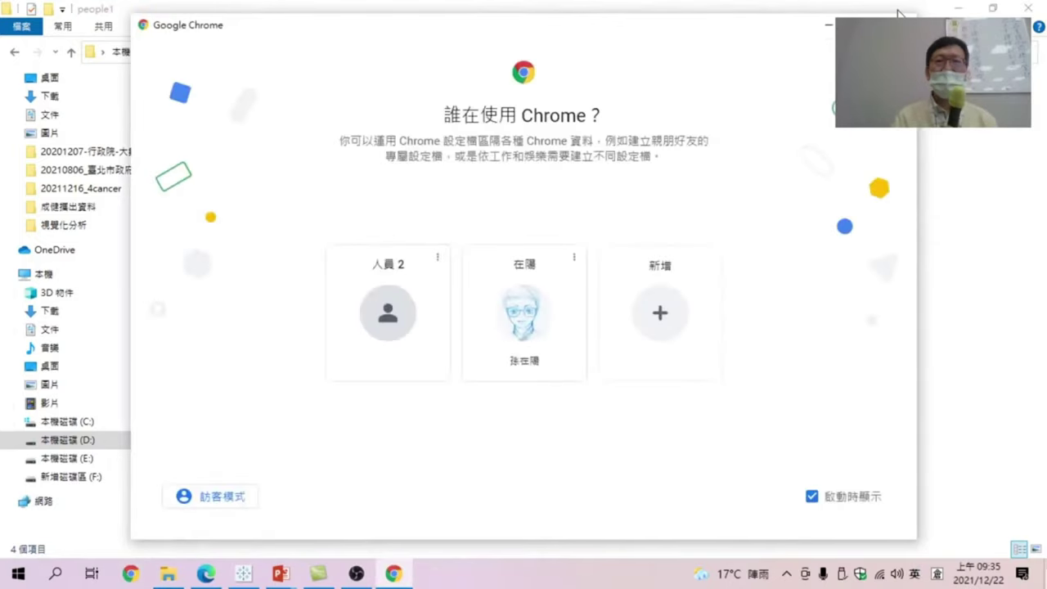
Using Chrome's 人員 2 profile, Google-search 台北市 行政區 人口數 性別
left_click(421, 317)
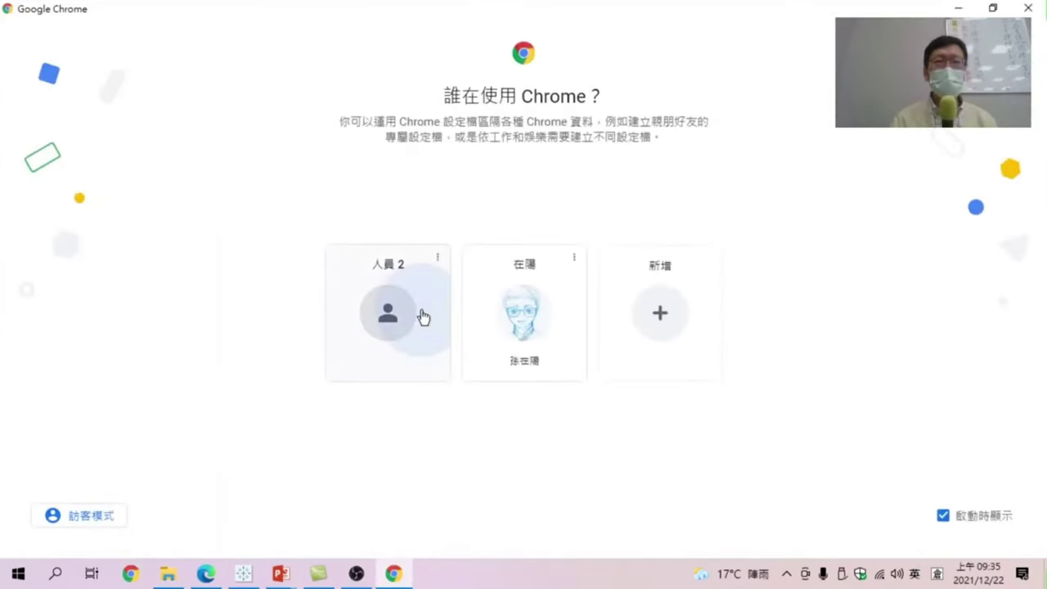
left_click(237, 40)
type("ㄜ口")
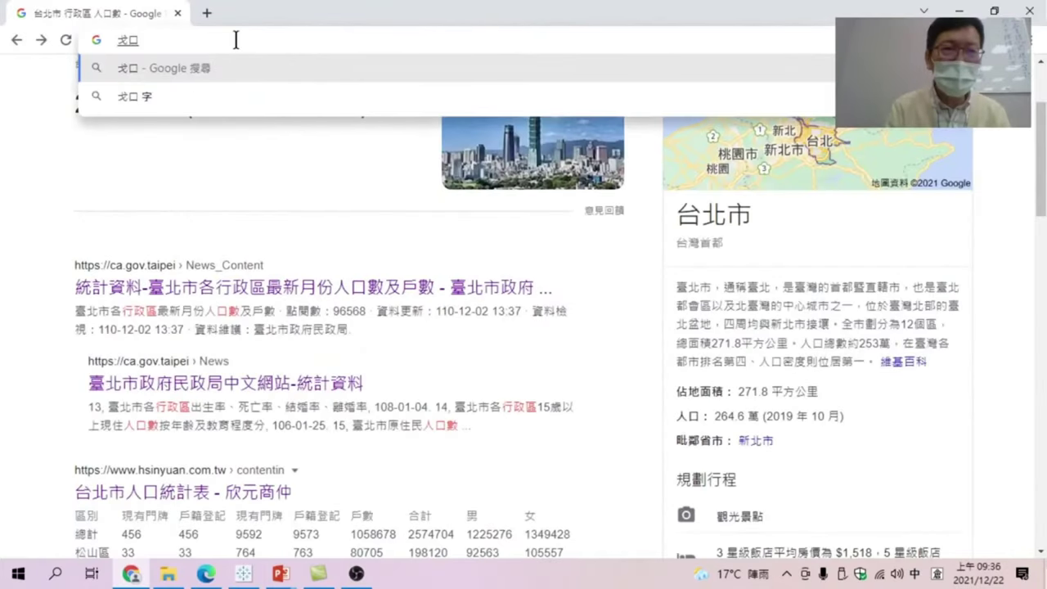
type("台北市")
type("行")
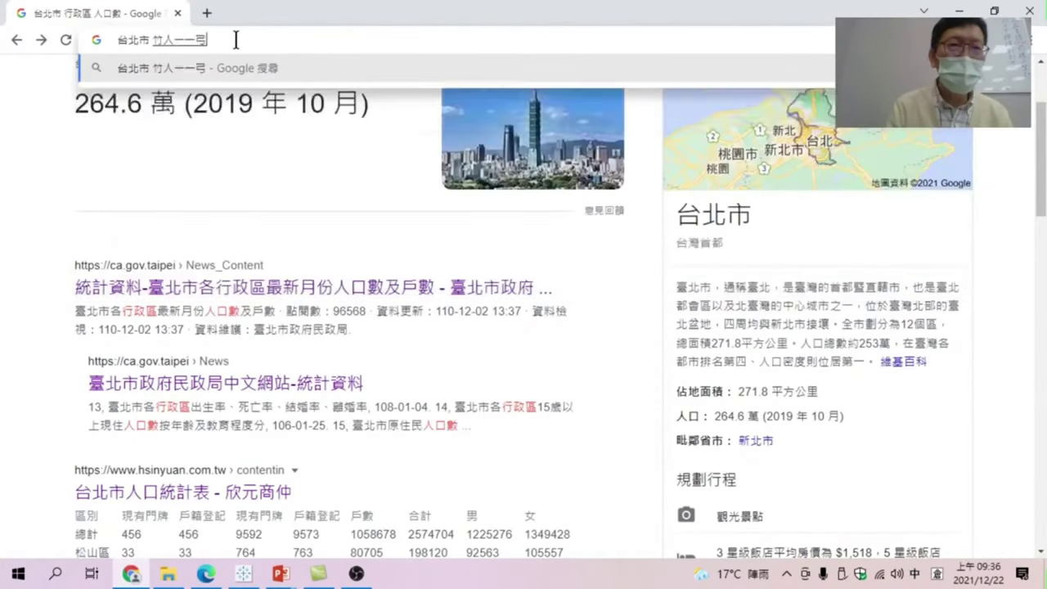
type("政戶口口區 人口")
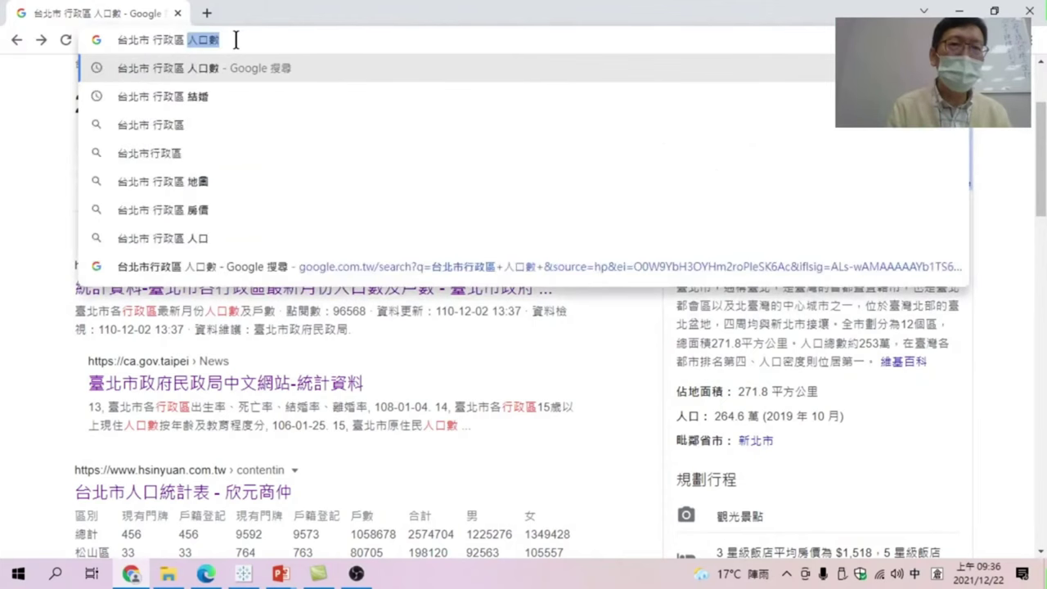
type("中數")
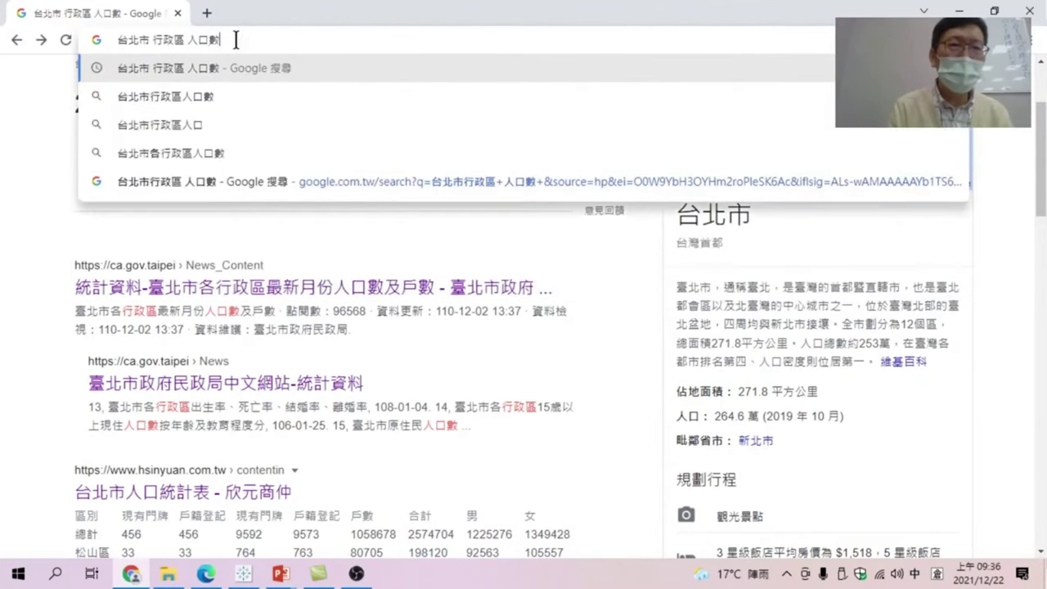
key("shift")
type("o")
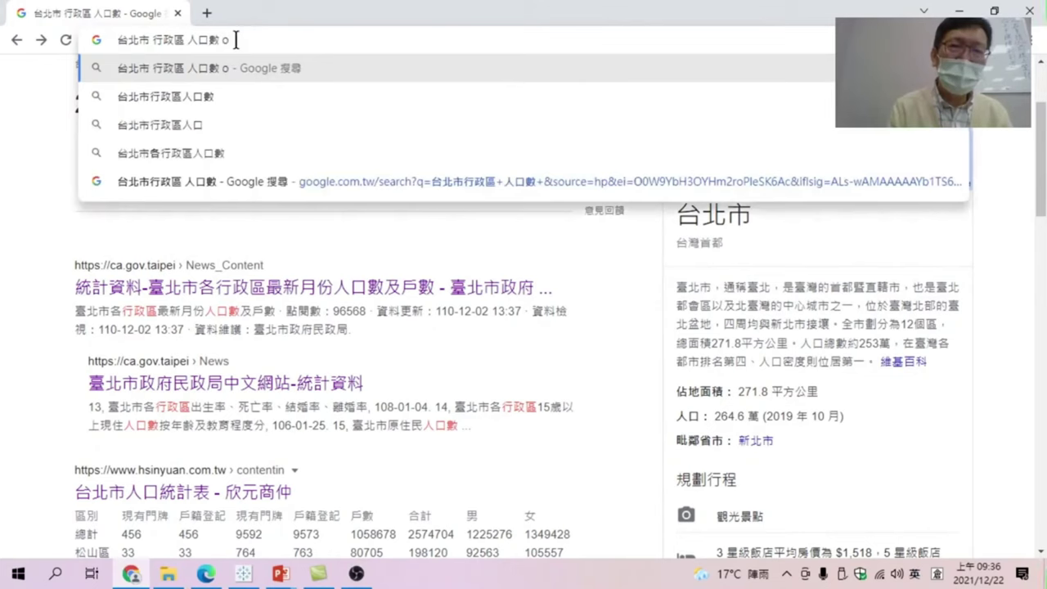
key("BackSpace")
key("shift")
type("心")
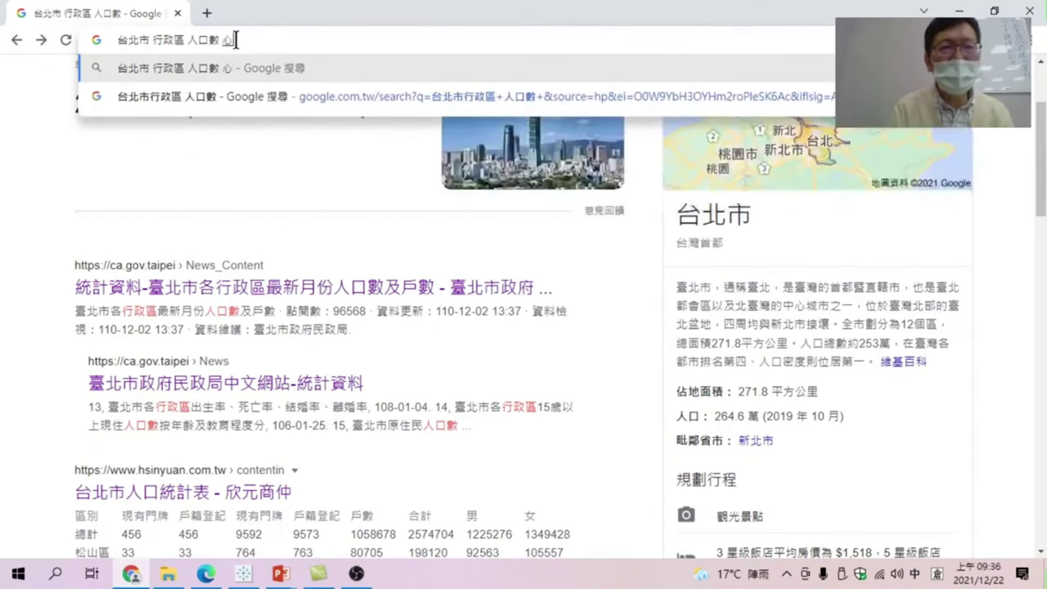
key("BackSpace")
type("性別")
key("shift")
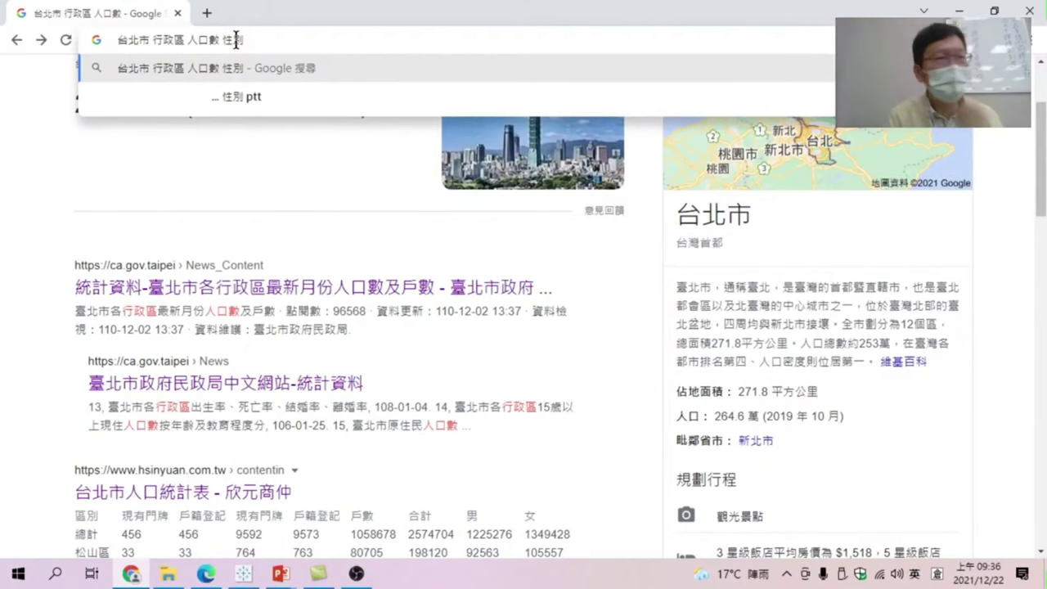
key("Return")
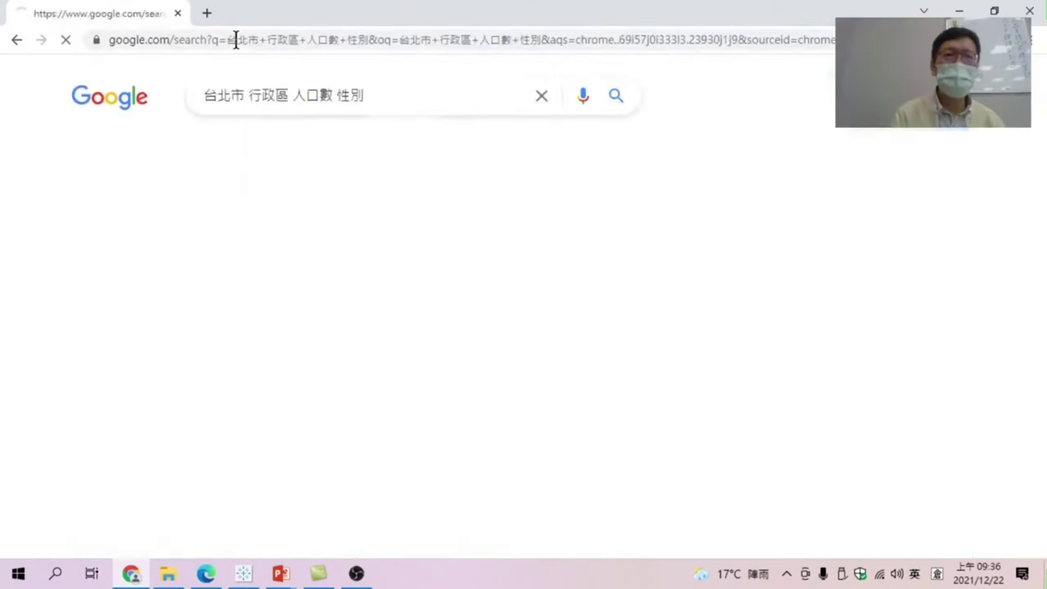
On the Taipei Civil Affairs Bureau statistics page, download the 86年–89年 and further yearly by-district .ods files
left_click(180, 239)
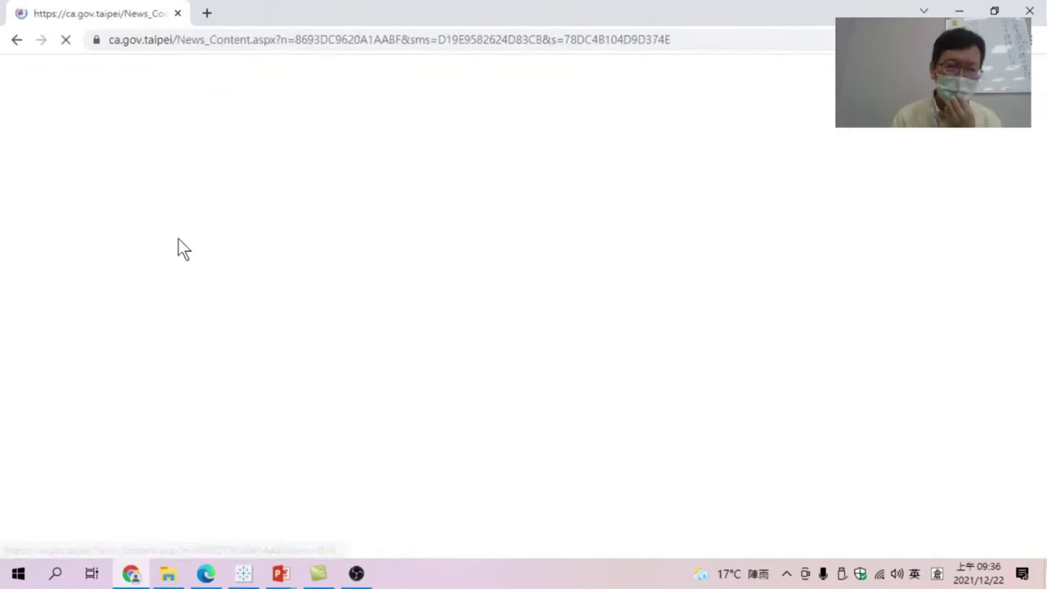
scroll(347, 450, "down", 2)
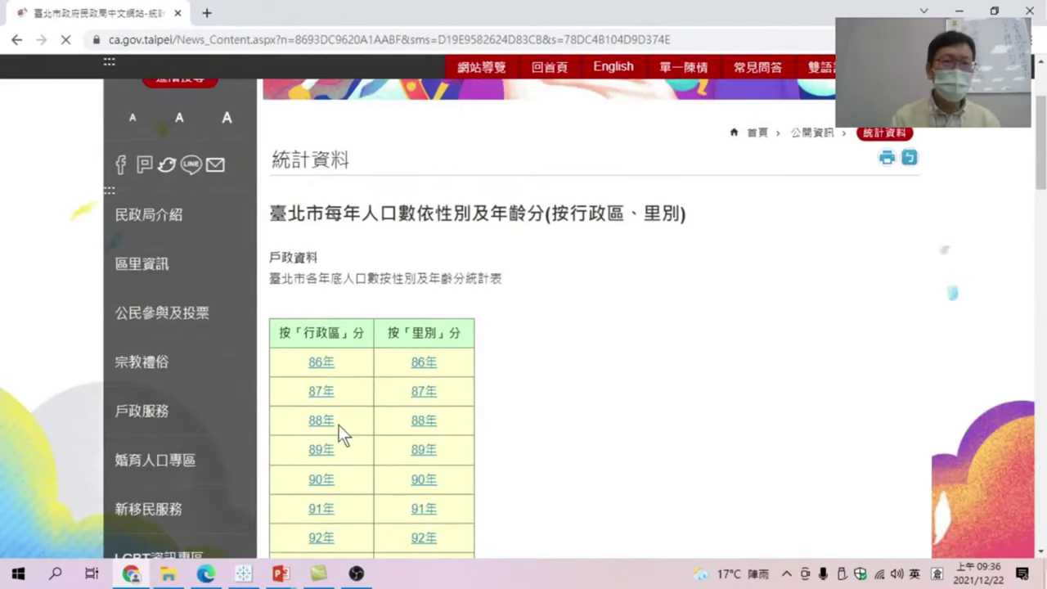
left_click(323, 366)
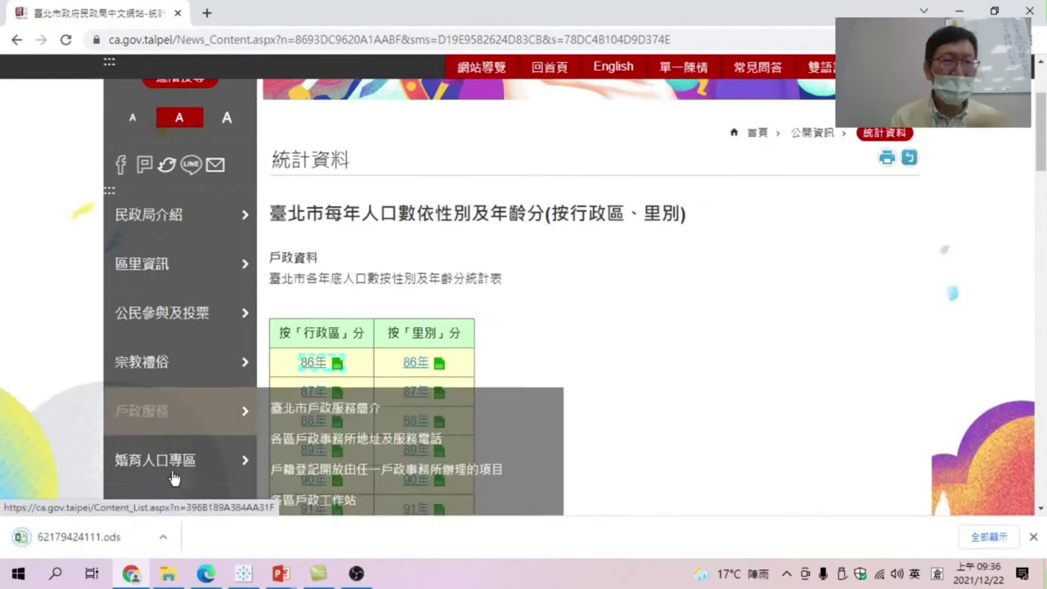
left_click(314, 392)
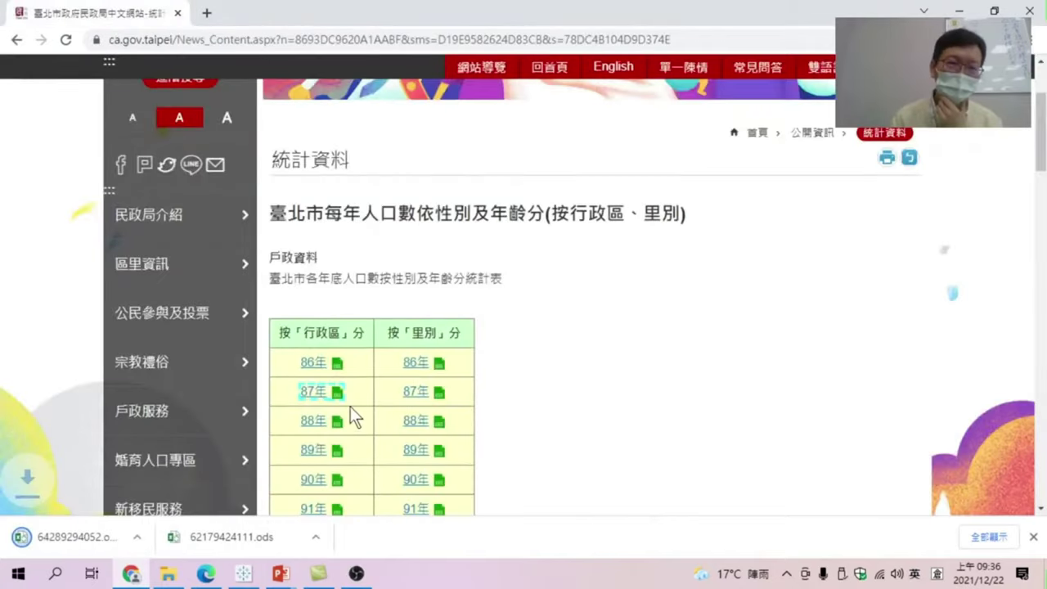
scroll(350, 407, "down", 2)
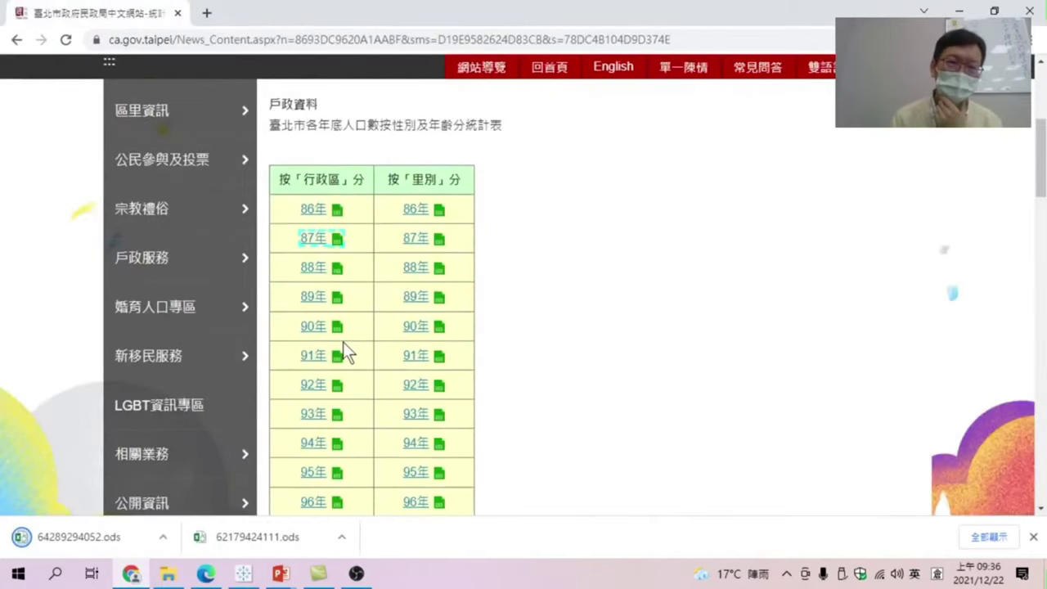
left_click(323, 273)
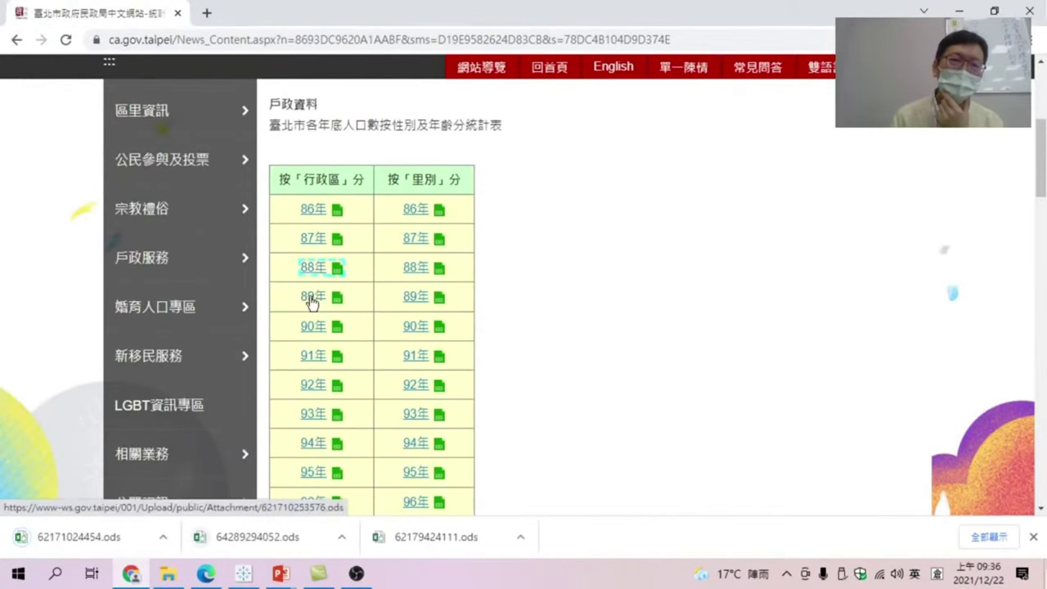
left_click(312, 298)
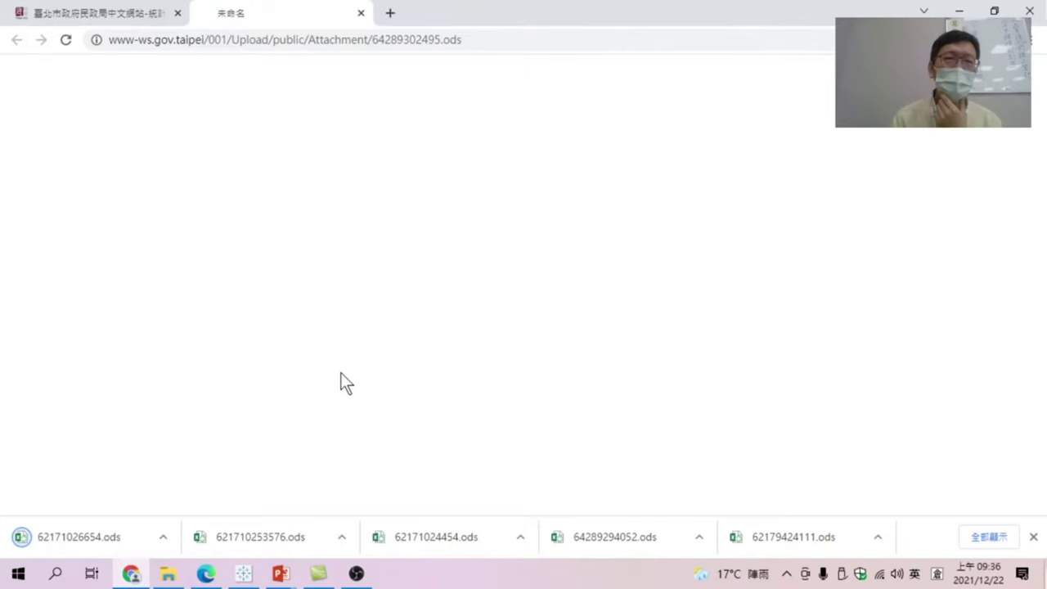
left_click(313, 288)
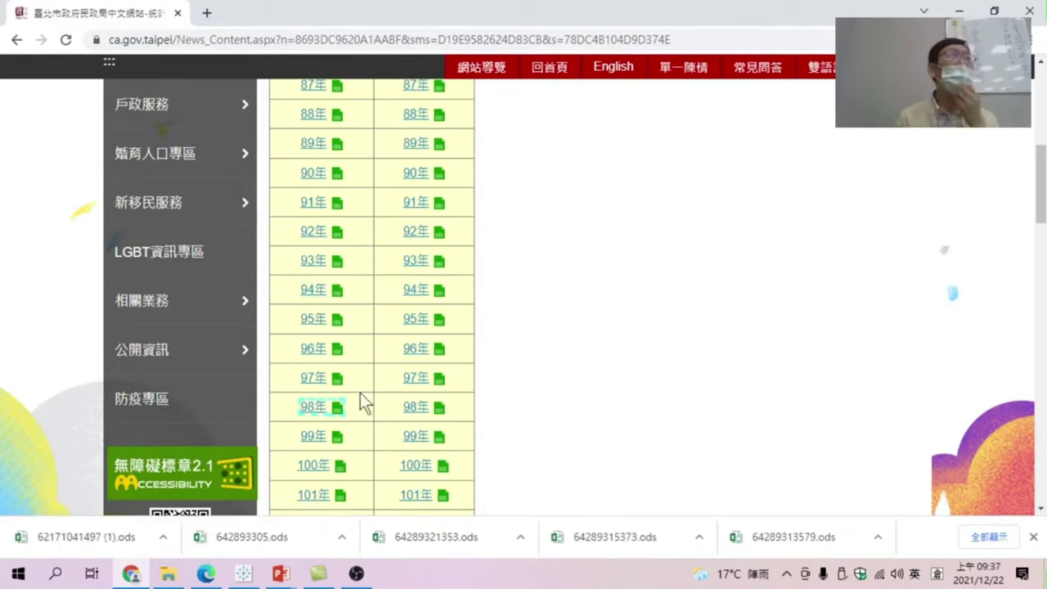
scroll(360, 394, "up", 4)
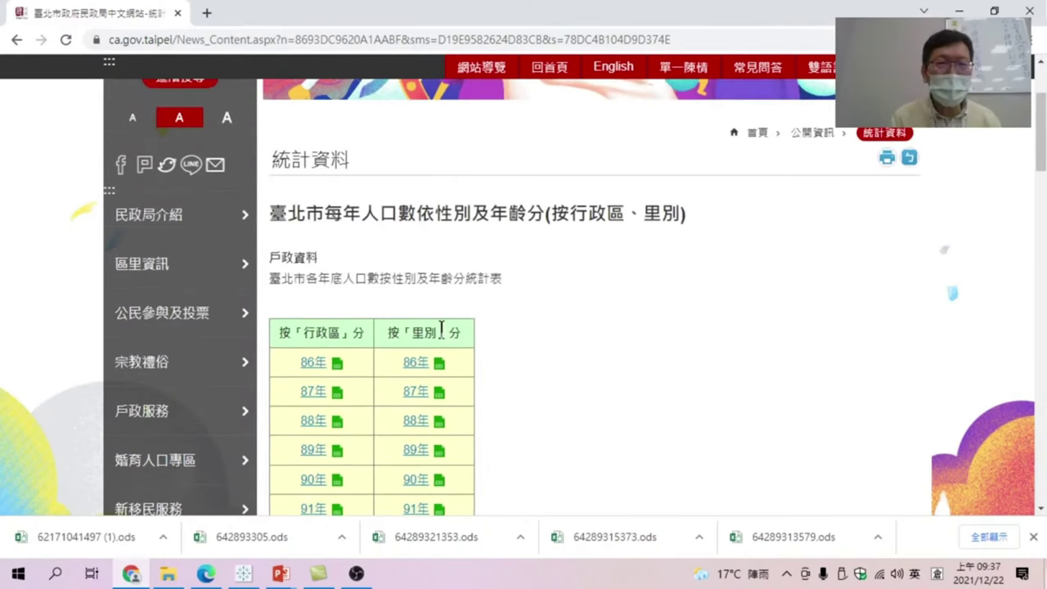
scroll(442, 329, "down", 2)
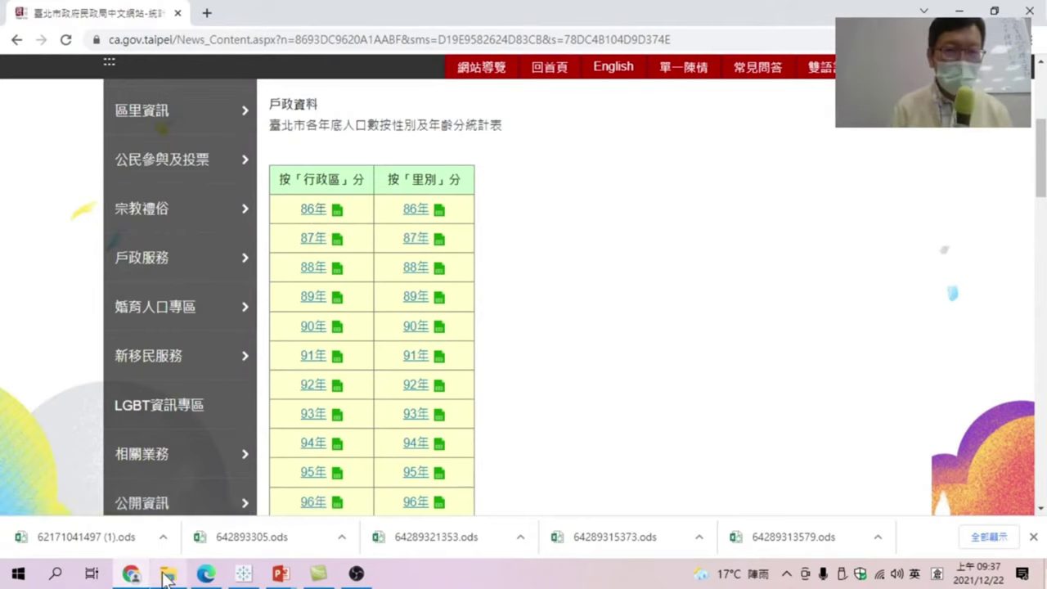
Move the downloaded .ods files from Downloads into people1 and open 642893305.ods in Excel
mouse_move(167, 574)
left_click(214, 530)
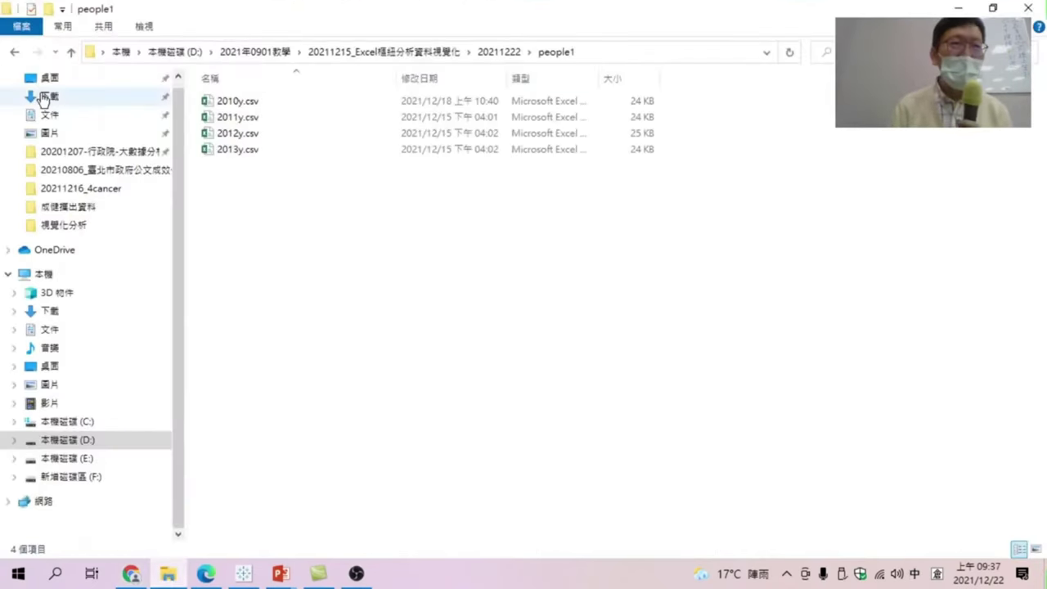
left_click(45, 97)
left_click(244, 103)
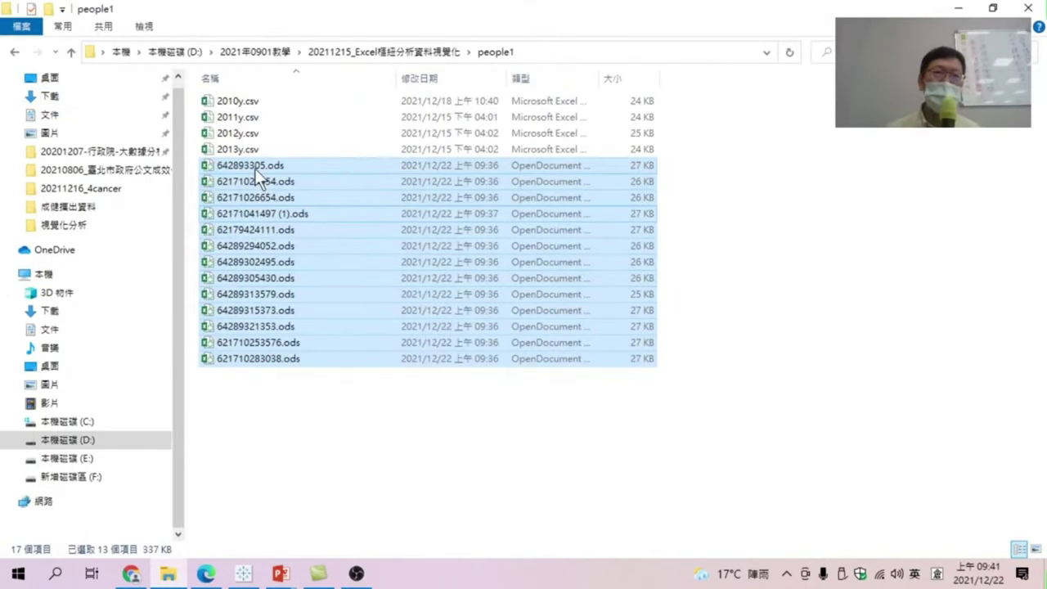
left_click(313, 428)
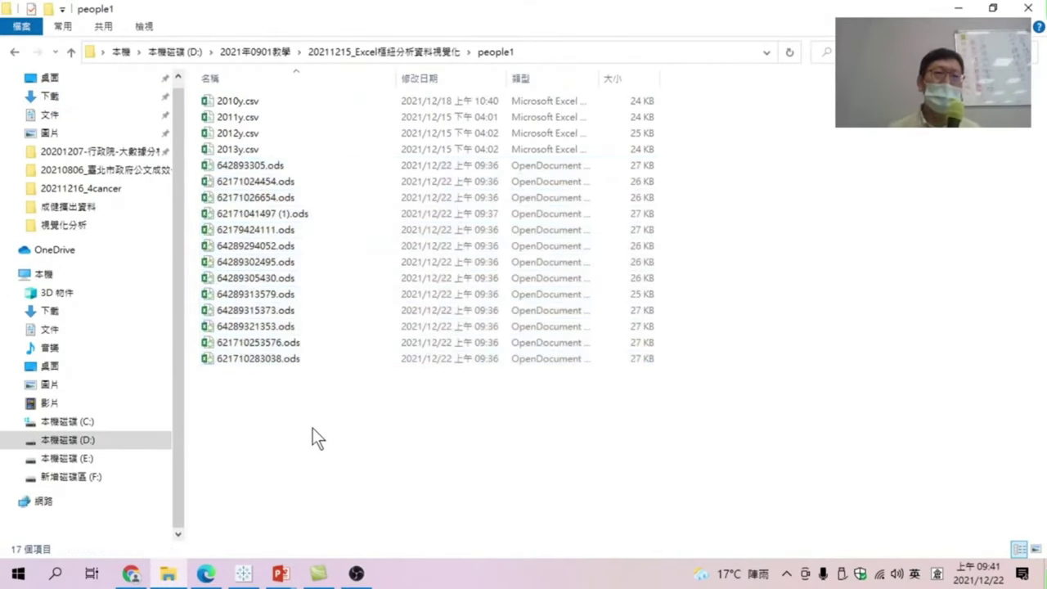
double_click(255, 169)
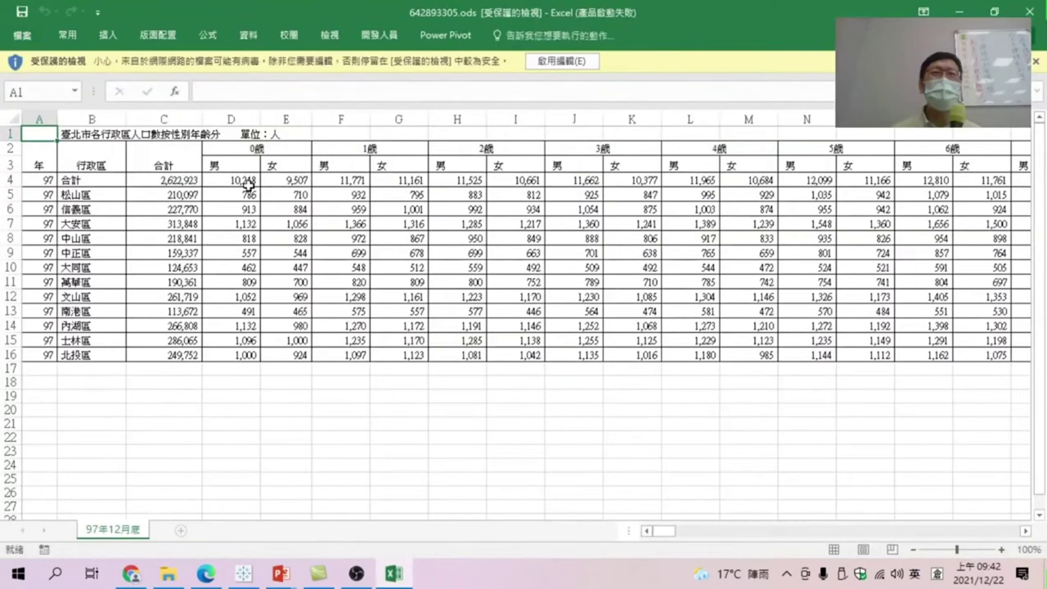
Enable editing and save the 97年 sheet in CSV format as 2008y.csv in people1
left_click(565, 61)
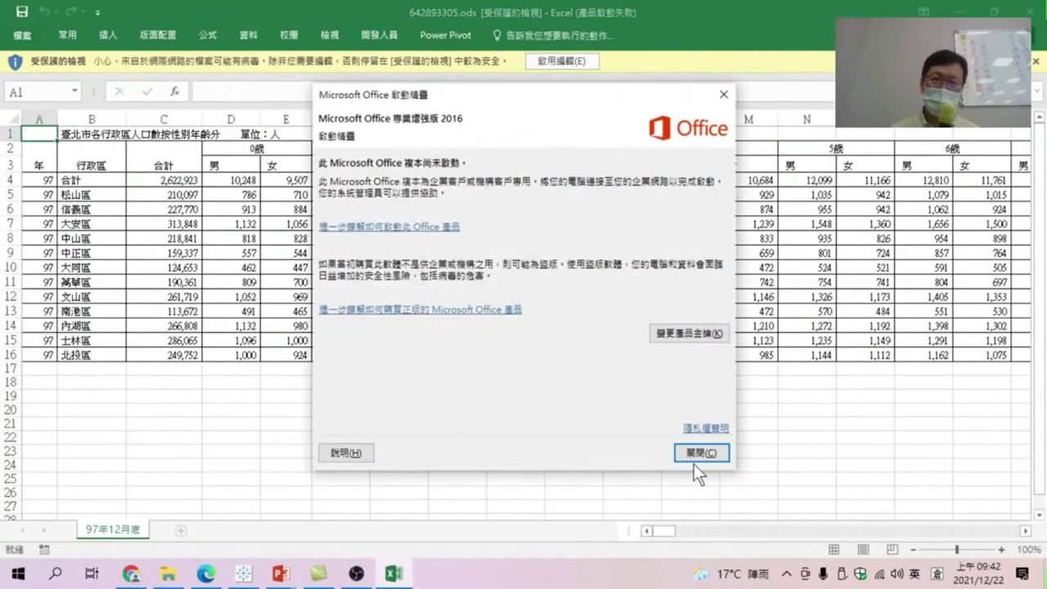
left_click(694, 459)
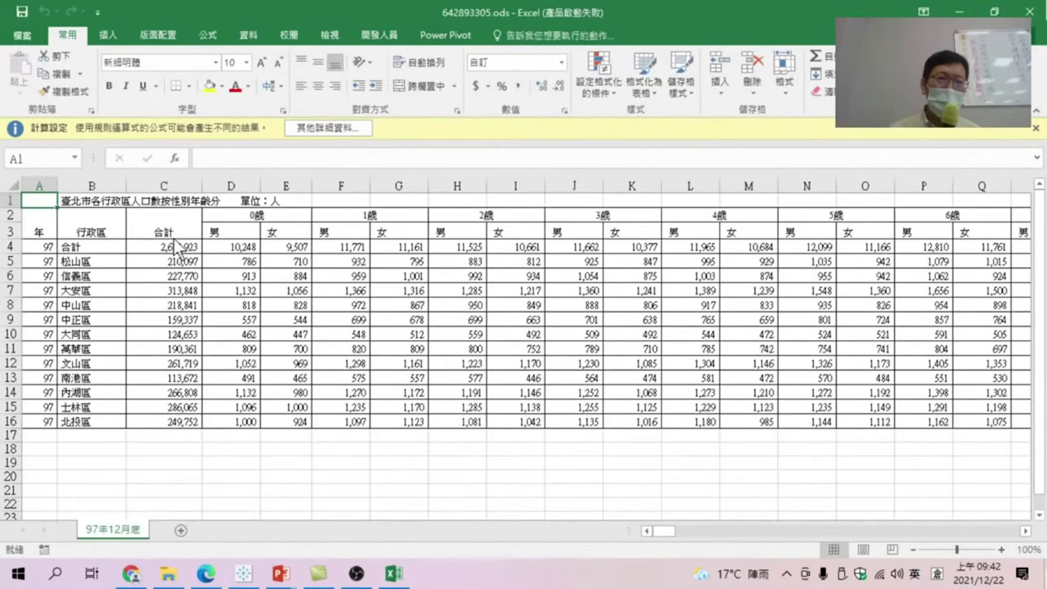
left_click(22, 35)
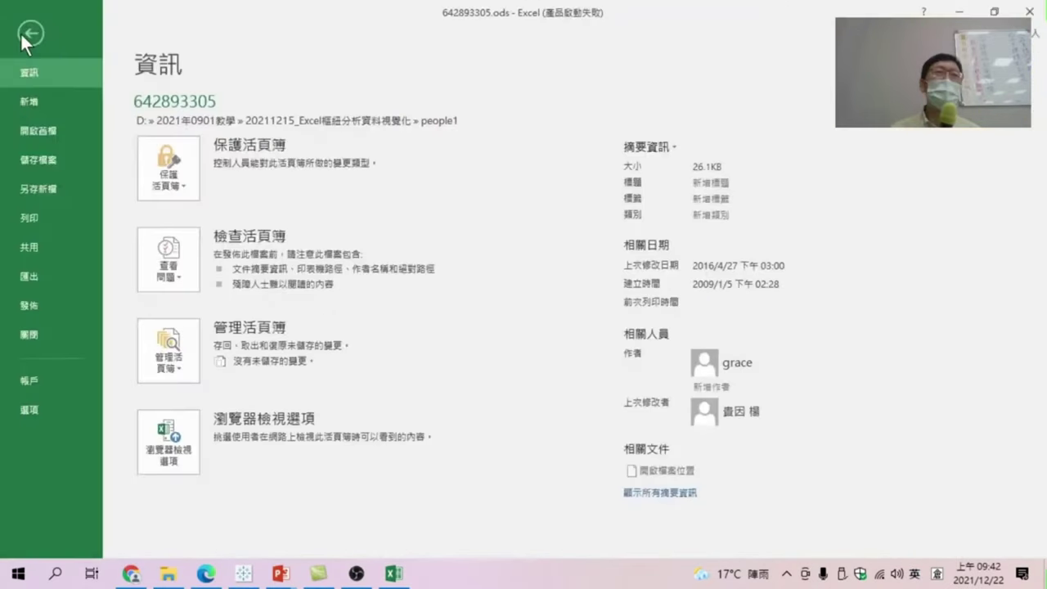
left_click(37, 189)
left_click(201, 232)
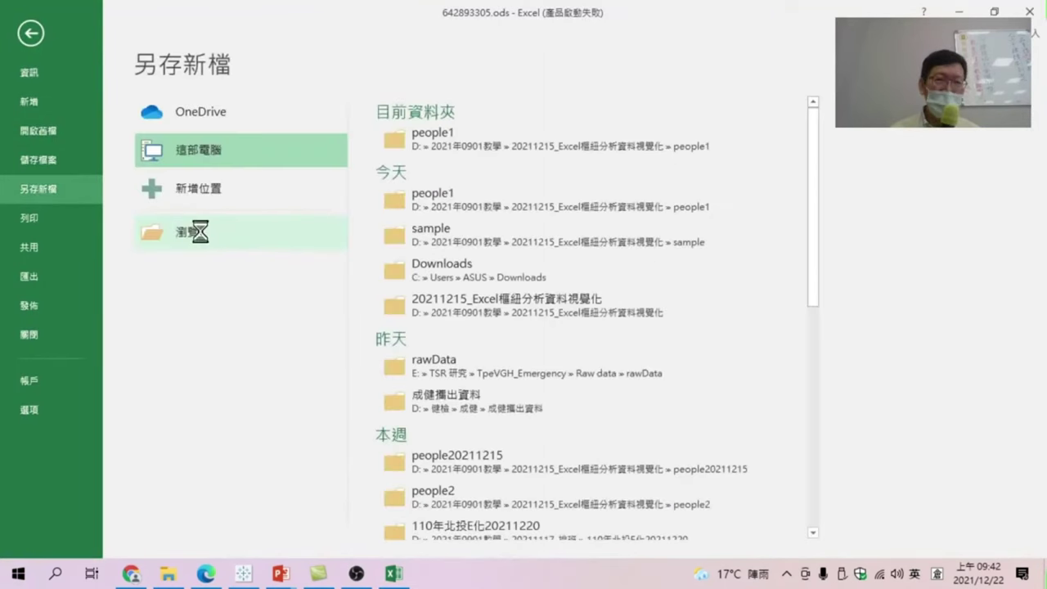
left_click(197, 284)
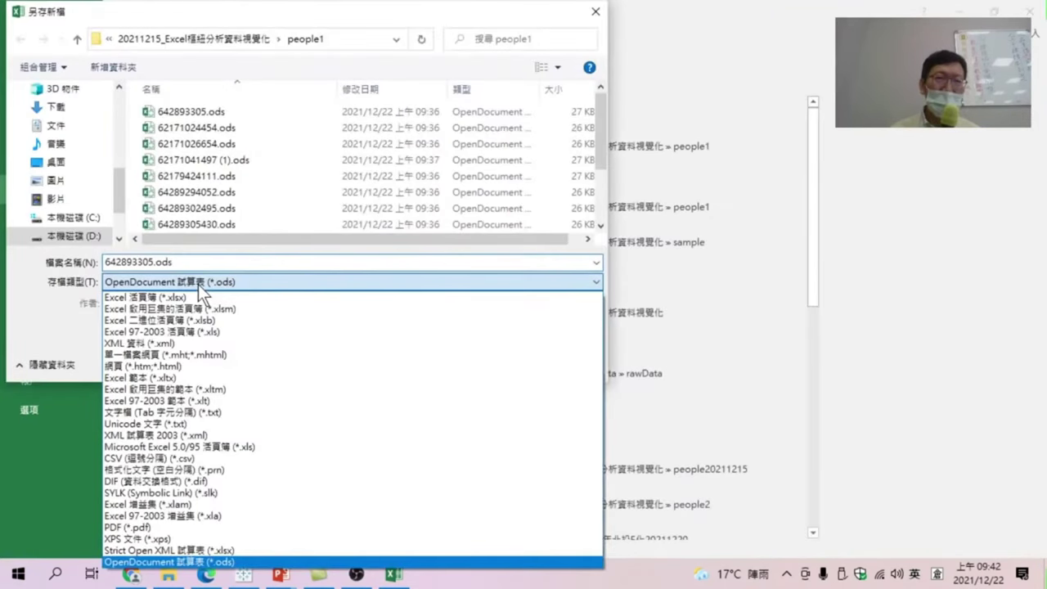
left_click(143, 460)
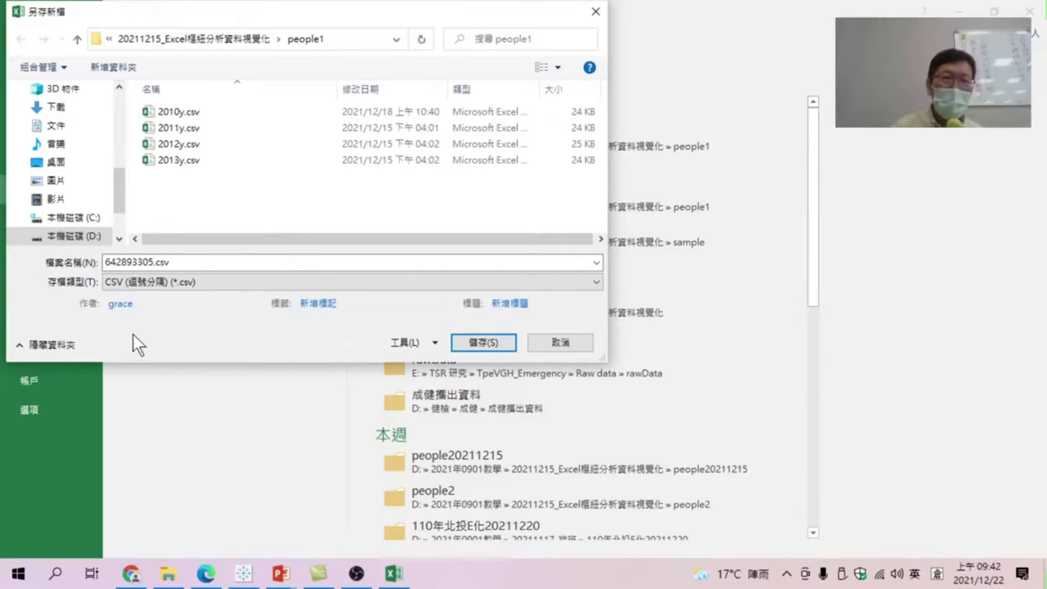
double_click(193, 261)
type("2")
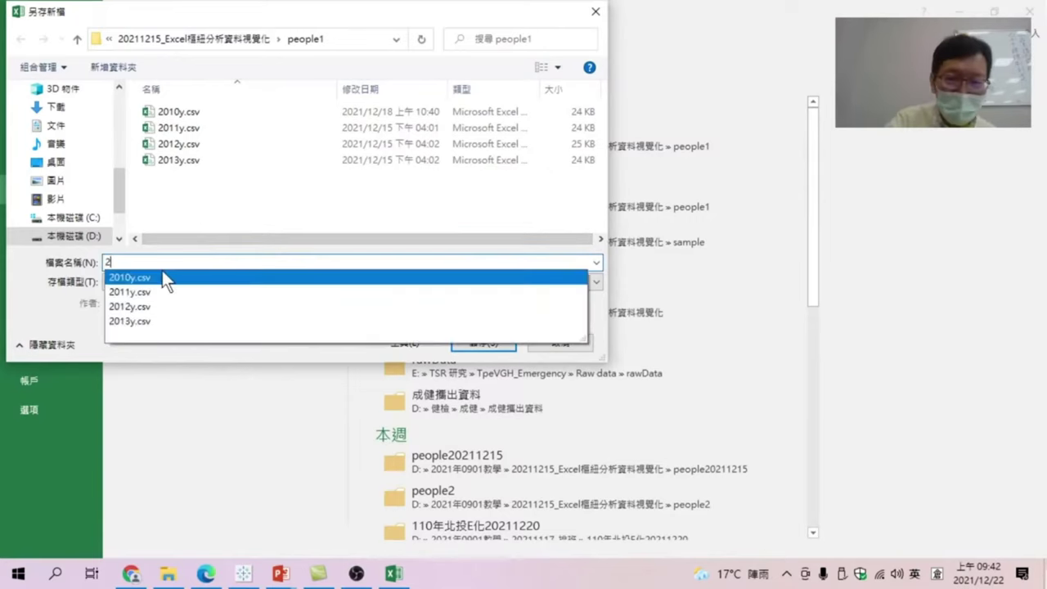
type("008y")
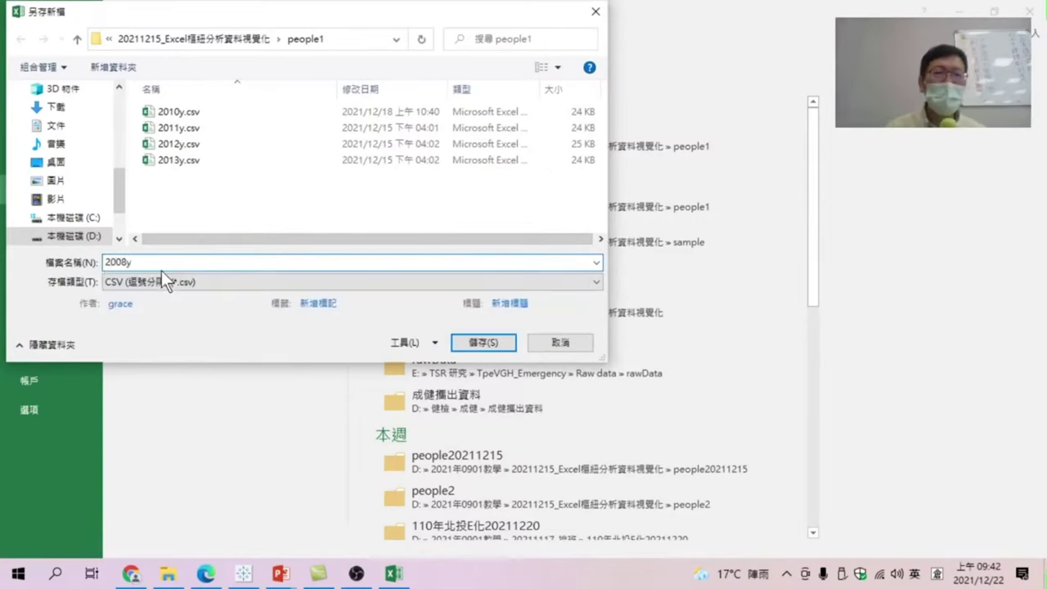
type(".csv")
left_click(487, 345)
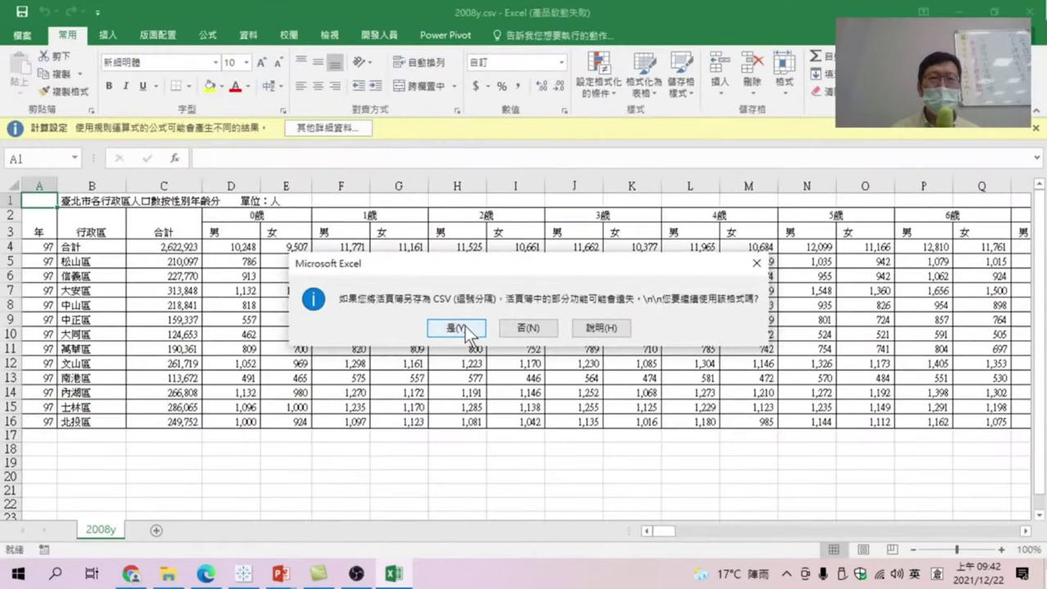
left_click(473, 339)
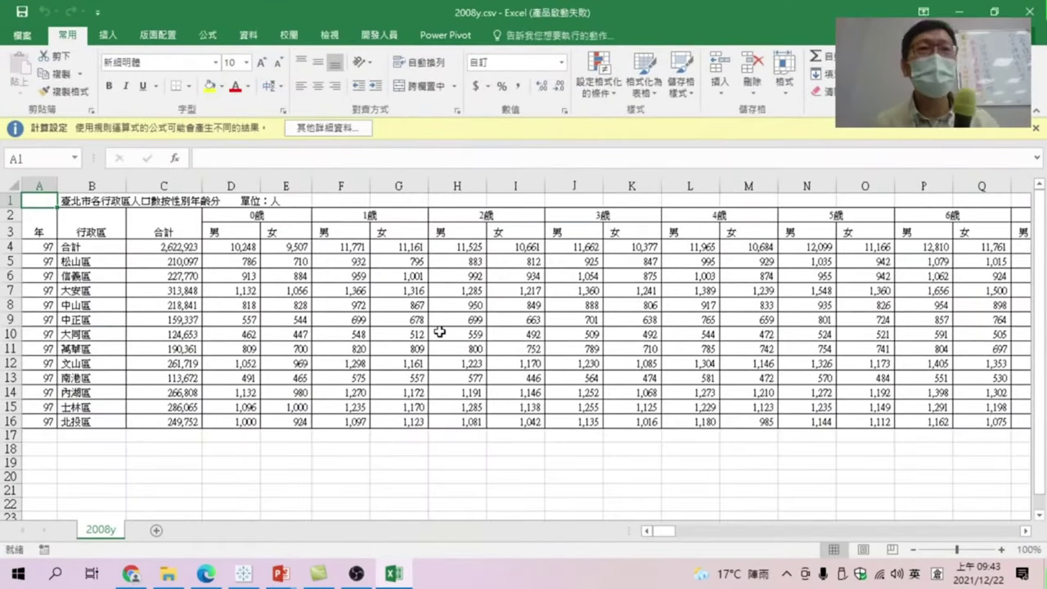
Close Excel without saving and open 62171024454.ods from people1
left_click(1032, 12)
left_click(523, 307)
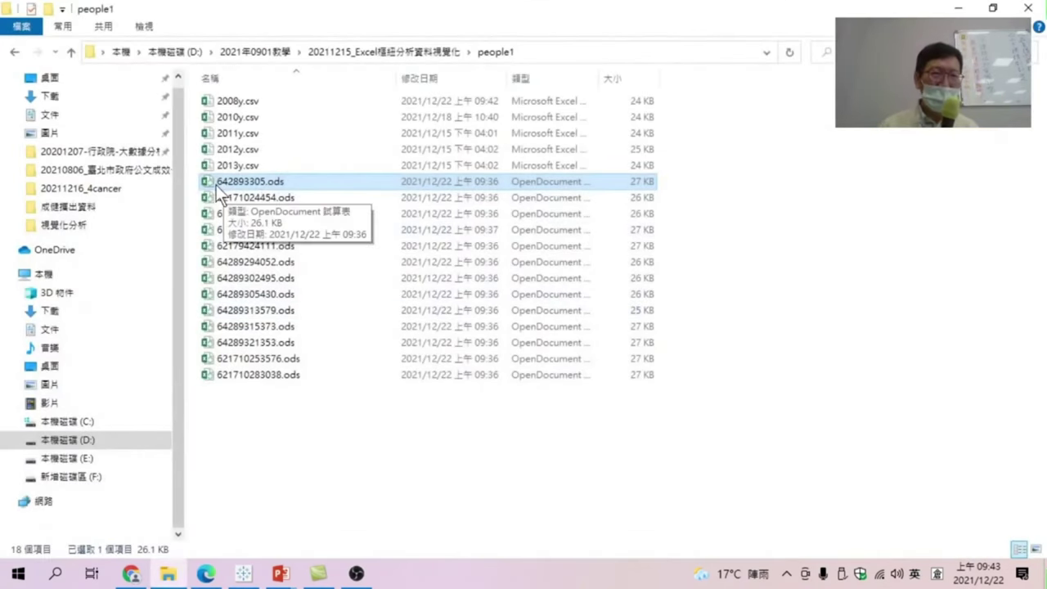
left_click(237, 199)
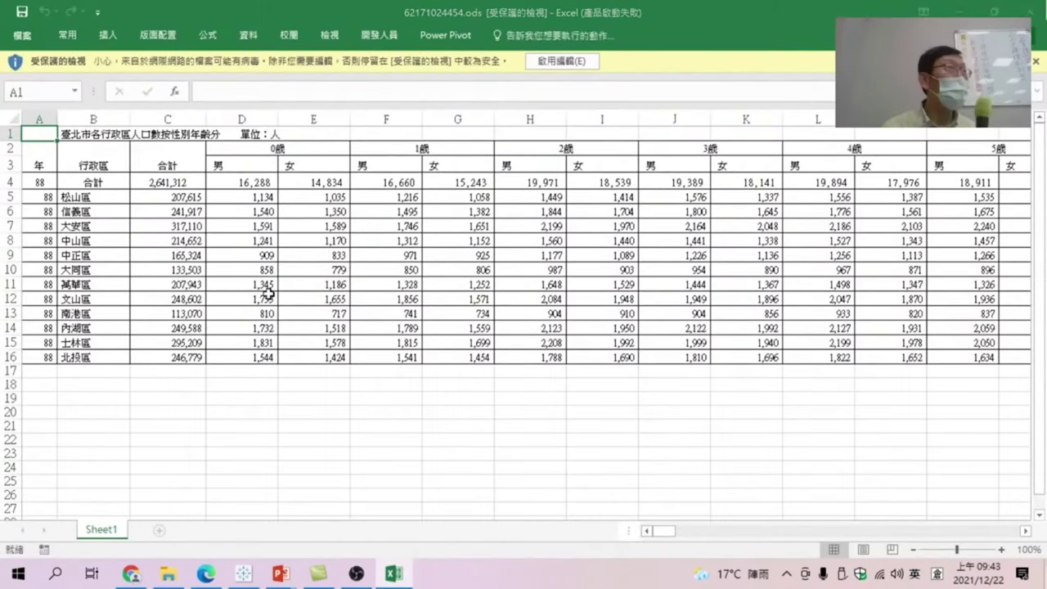
Enable editing, save the 88年 sheet as 1999y.csv accepting the CSV warning, and close it
left_click(702, 452)
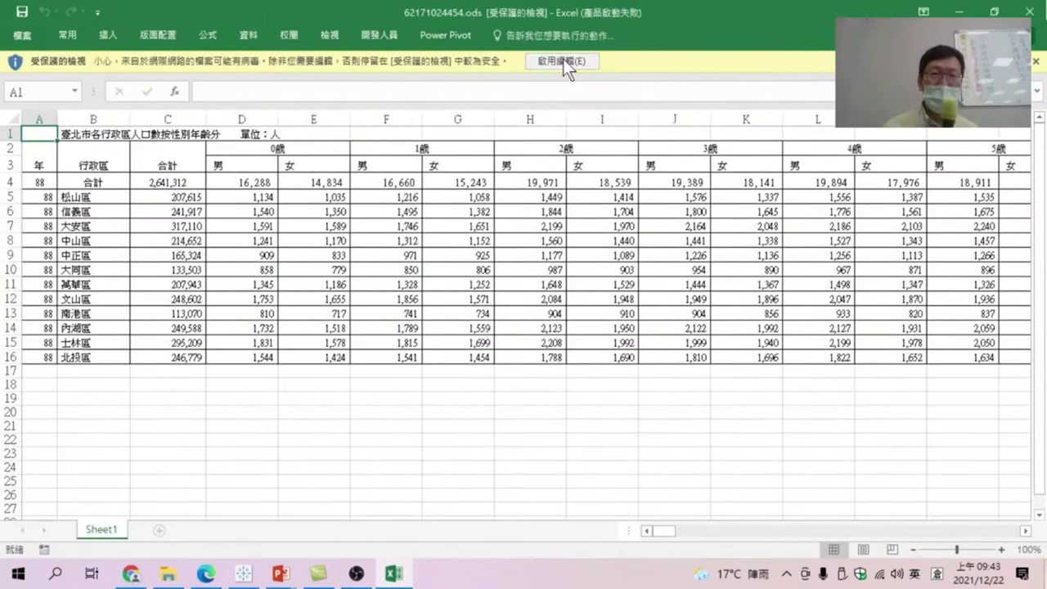
left_click(561, 59)
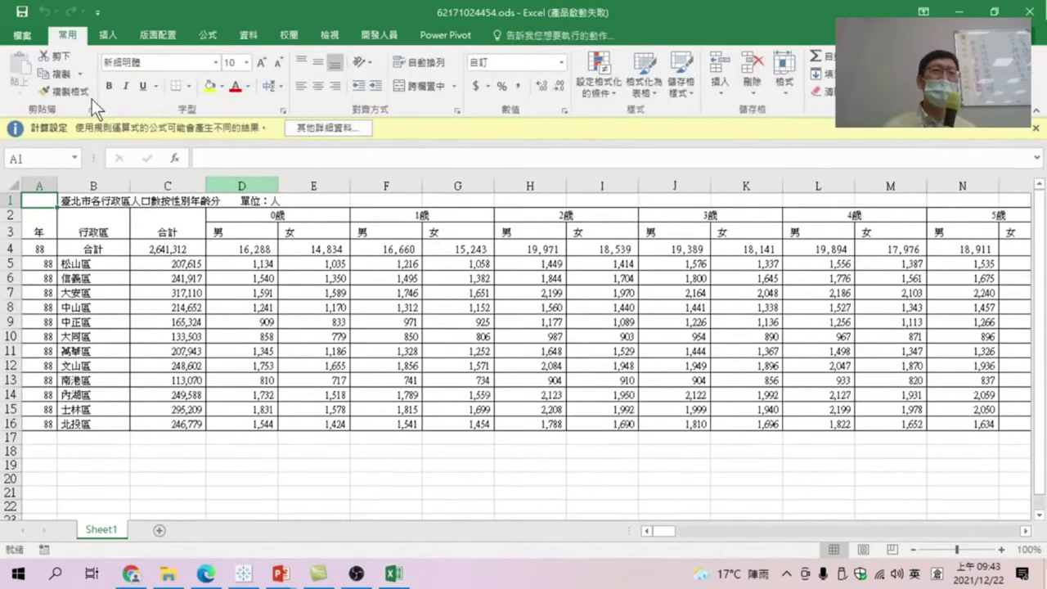
left_click(22, 35)
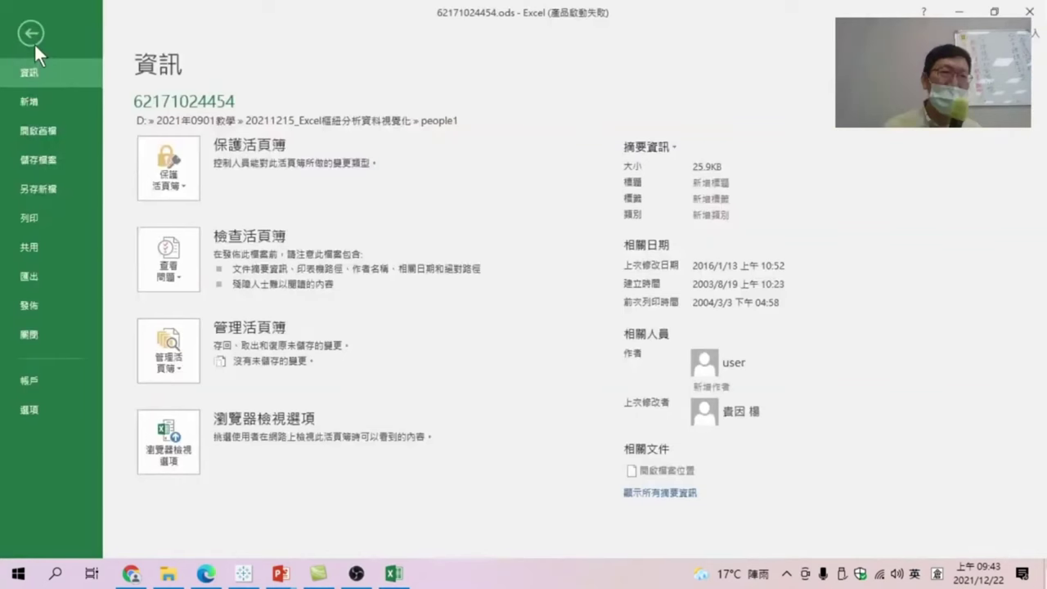
left_click(52, 190)
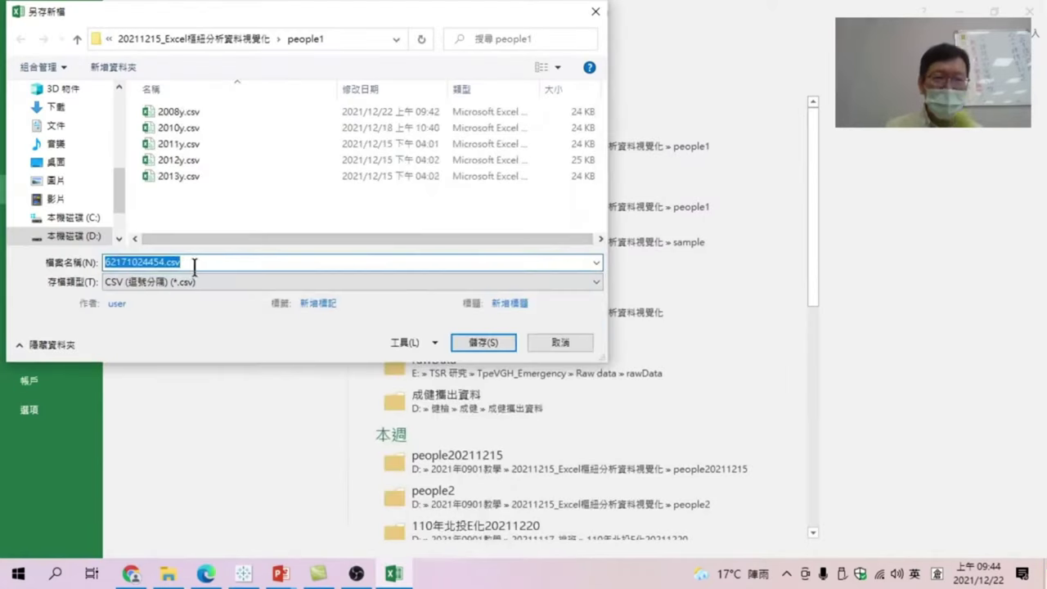
type("19")
type("99")
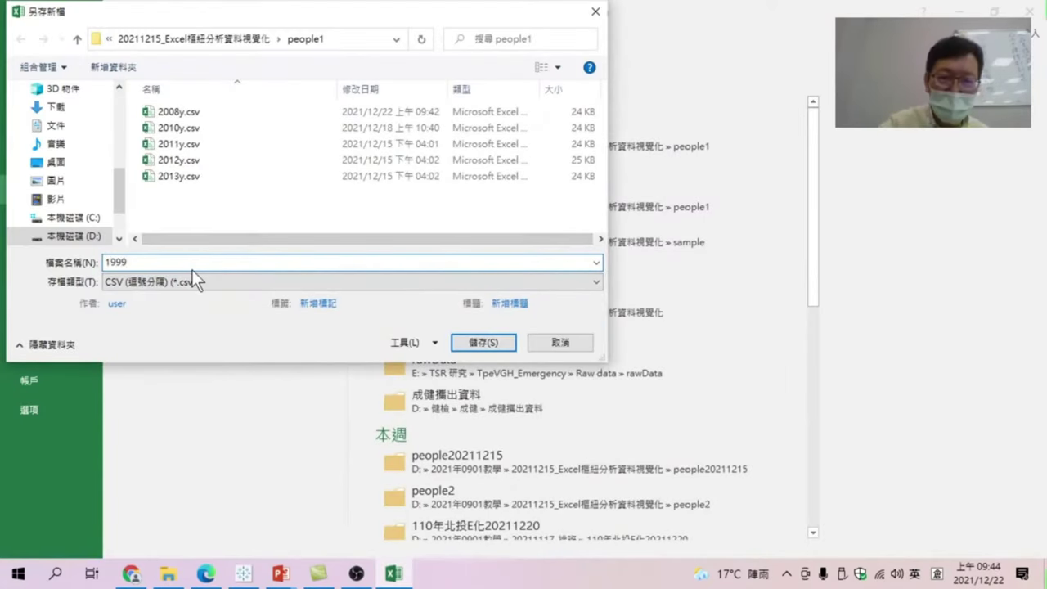
type("y")
left_click(498, 341)
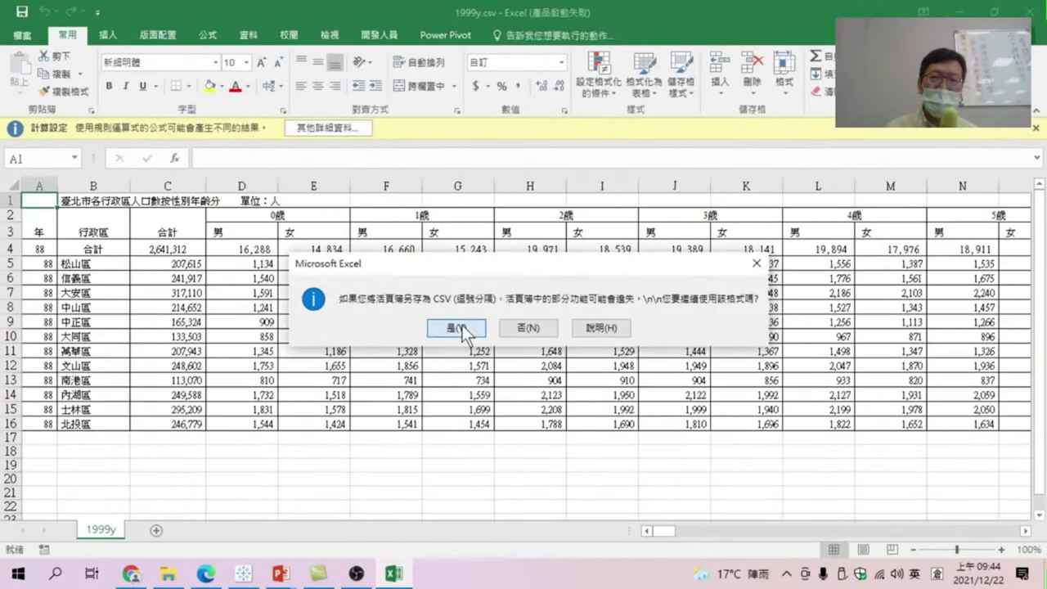
left_click(461, 328)
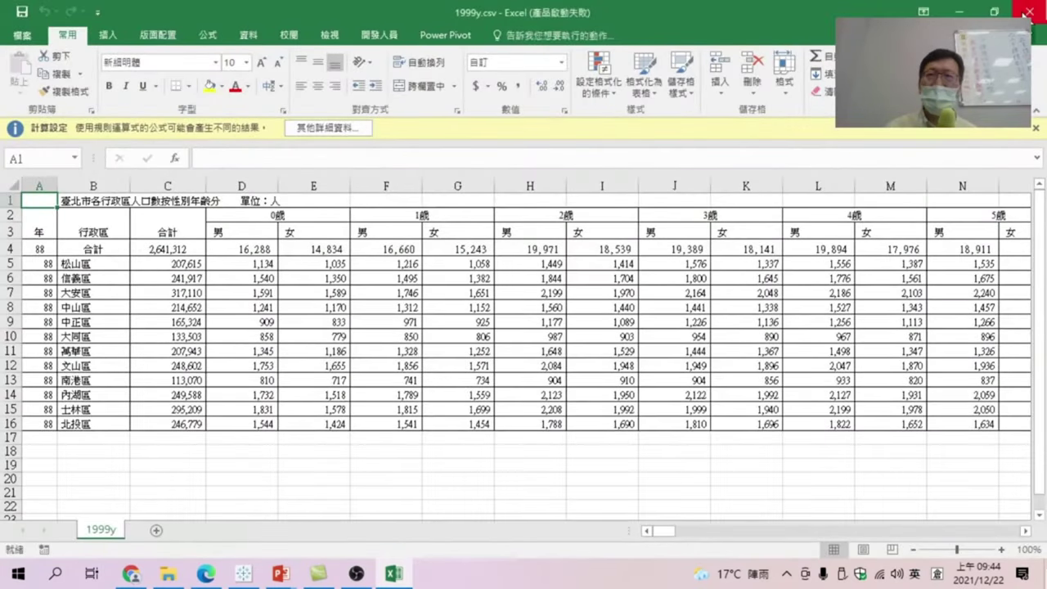
left_click(1029, 15)
Close Excel without saving, then start a blank workbook from Windows search
left_click(512, 304)
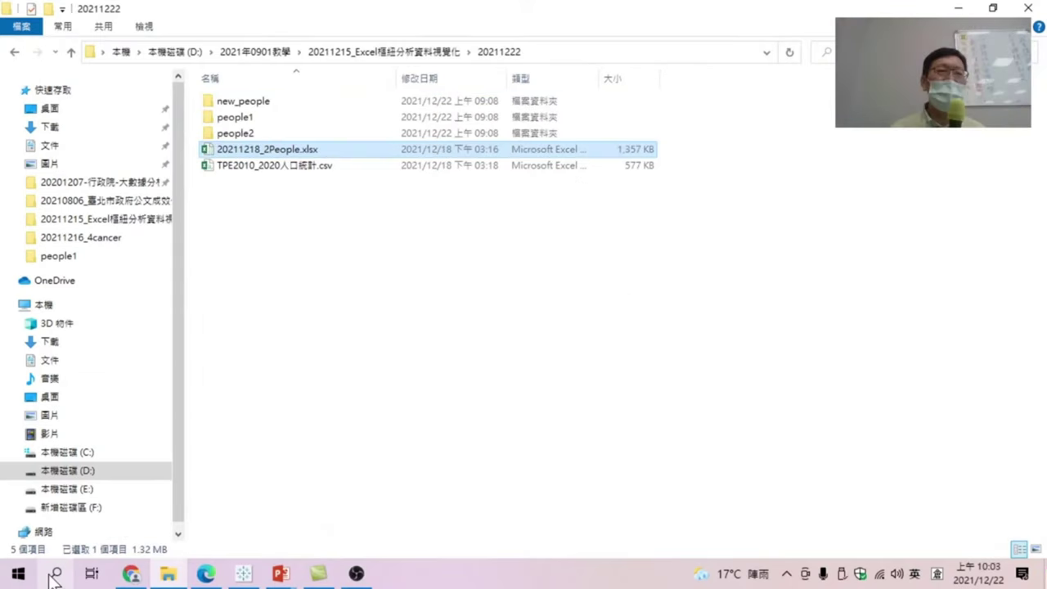
left_click(54, 573)
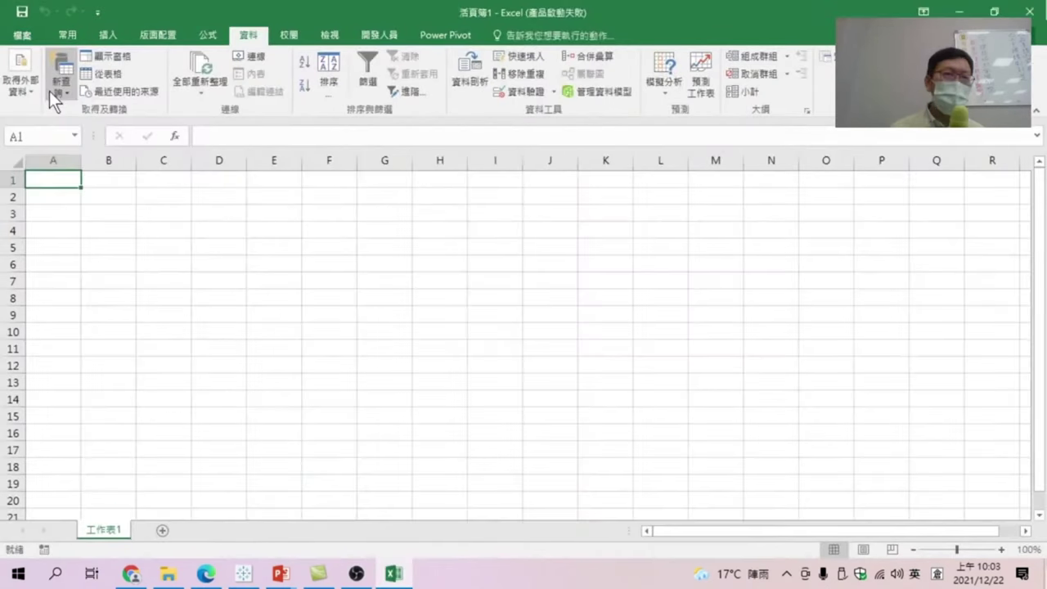
Create a From Folder query on people1 and combine its 1997y–2013y CSVs
left_click(49, 90)
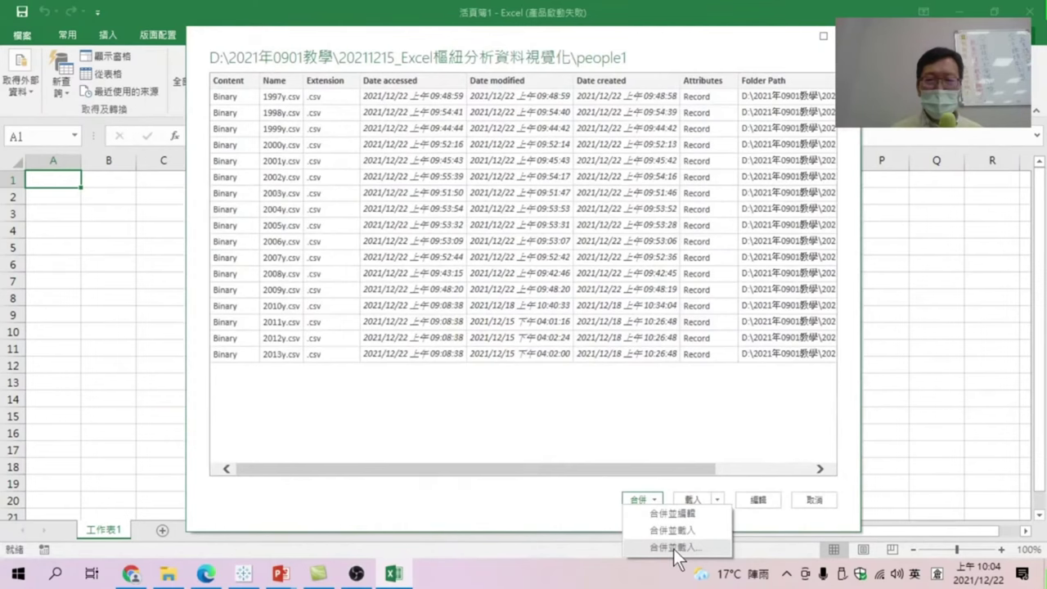
left_click(673, 547)
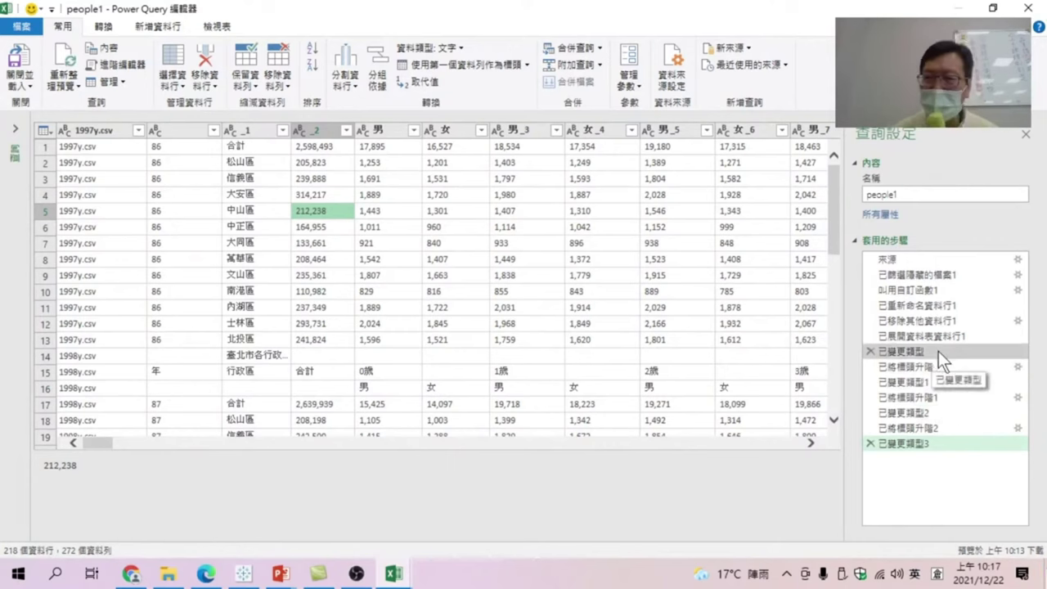
Rename the first column, which lists source files like 1997y.csv, to 檔名
right_click(89, 132)
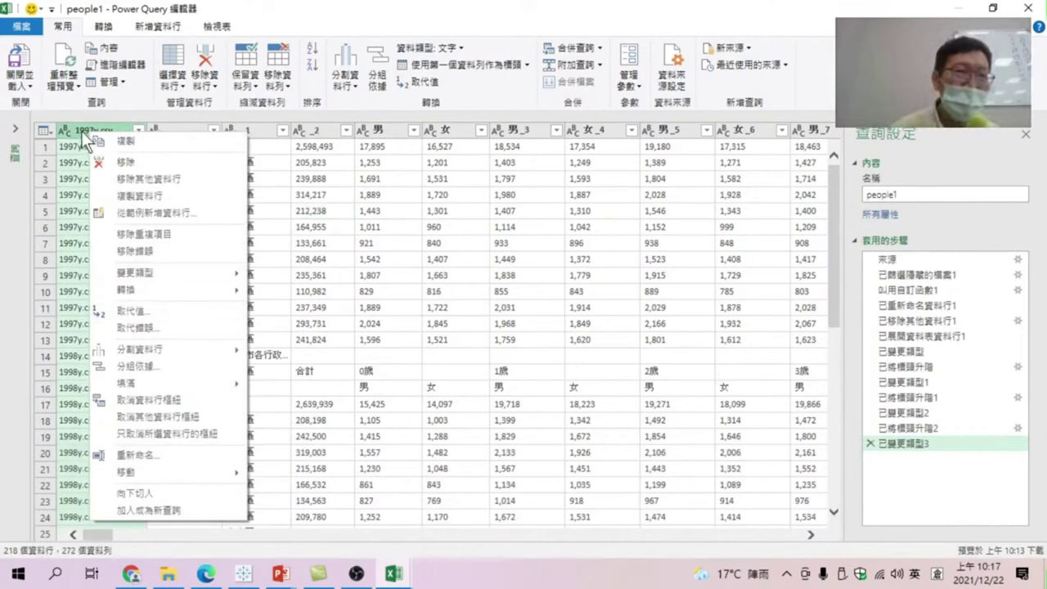
left_click(145, 454)
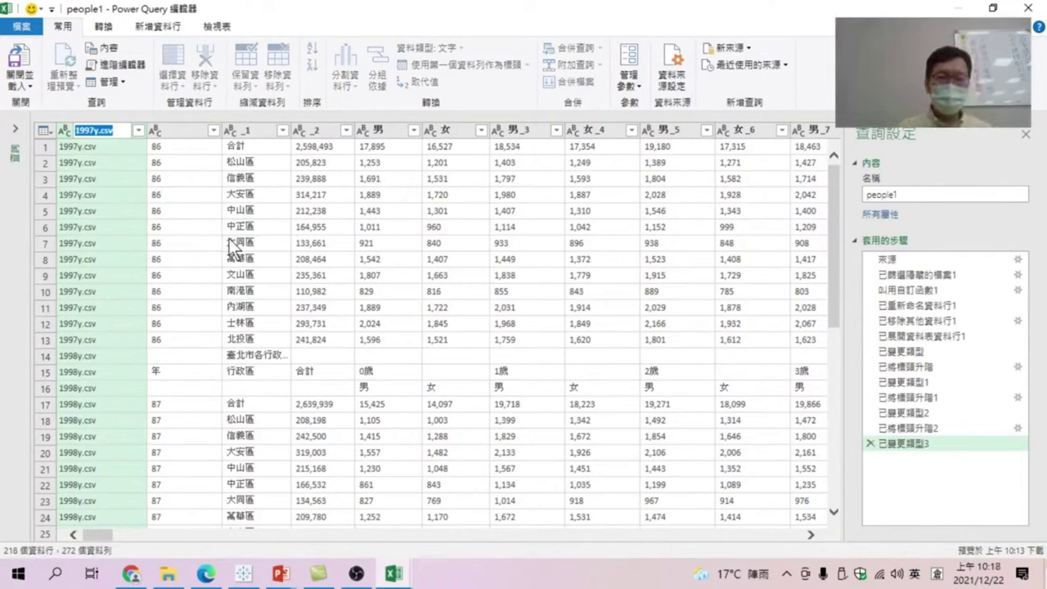
key("BackSpace")
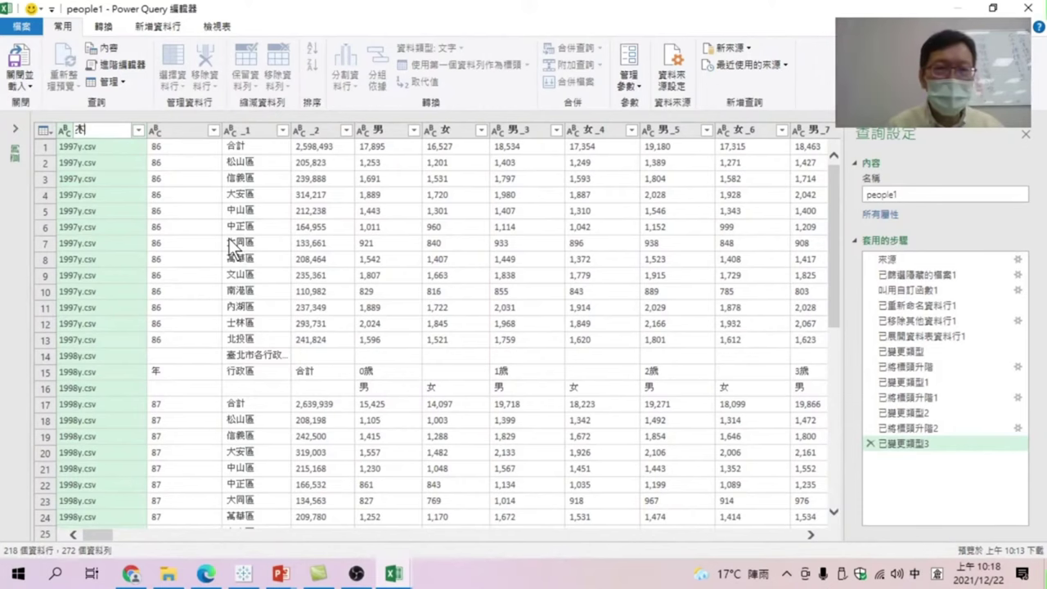
type("檔名")
key("Return")
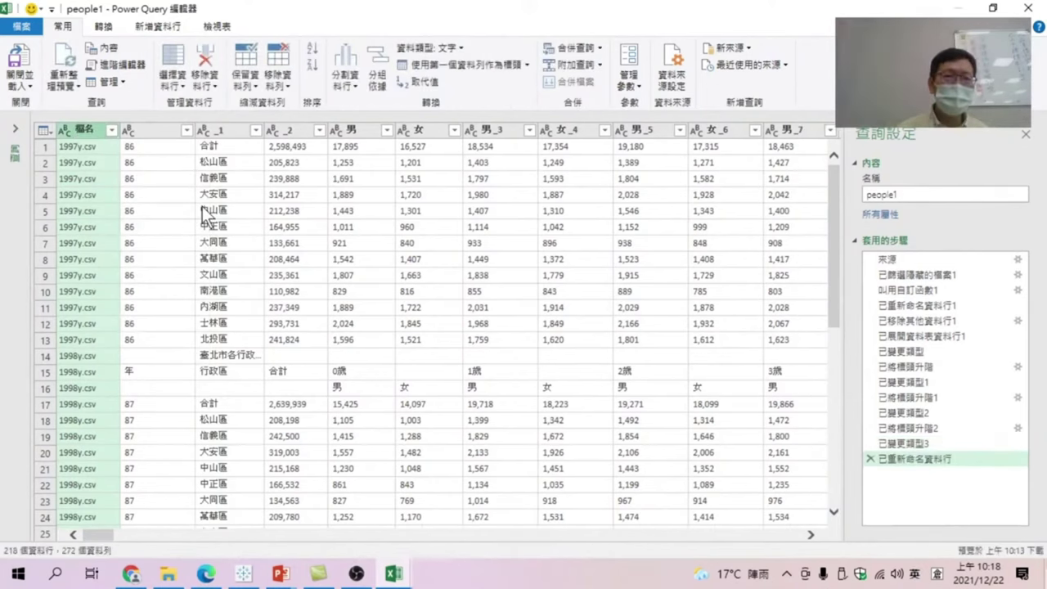
Rename the second column to 民國年 and inspect its first year value, 86
right_click(155, 131)
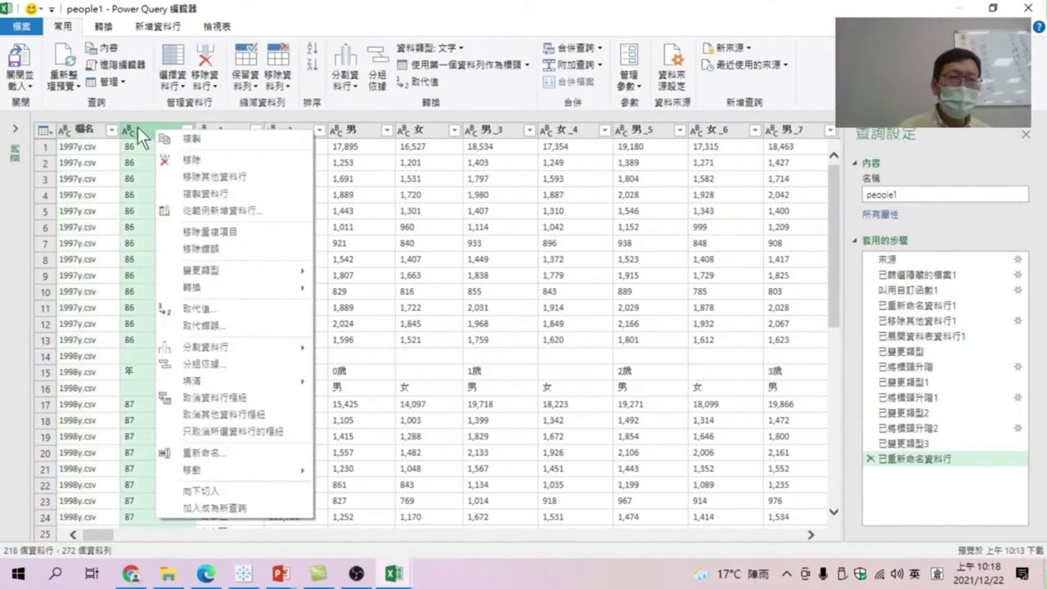
left_click(214, 453)
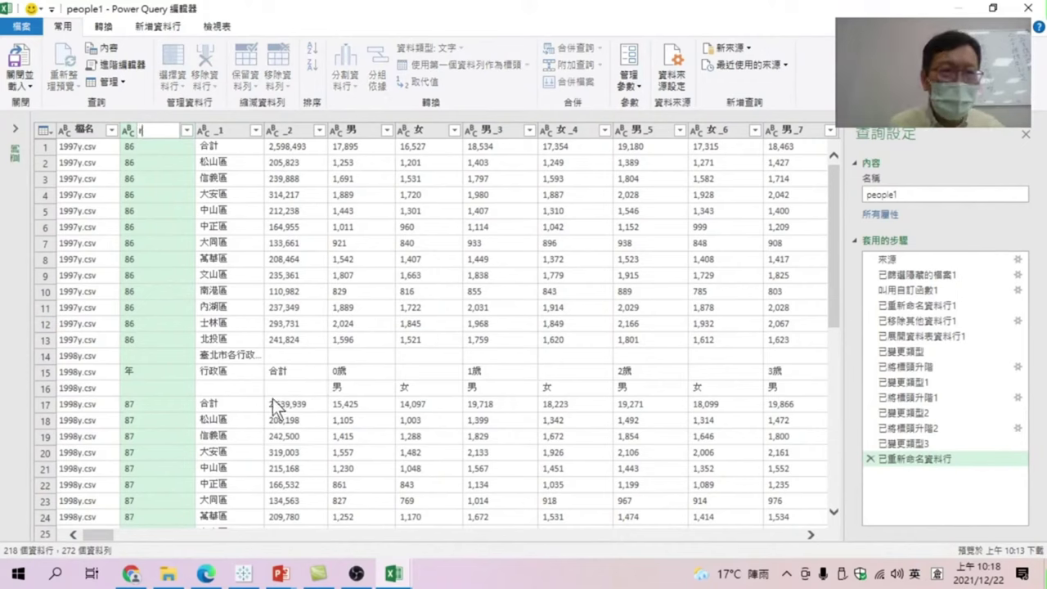
key("shift")
type("民國")
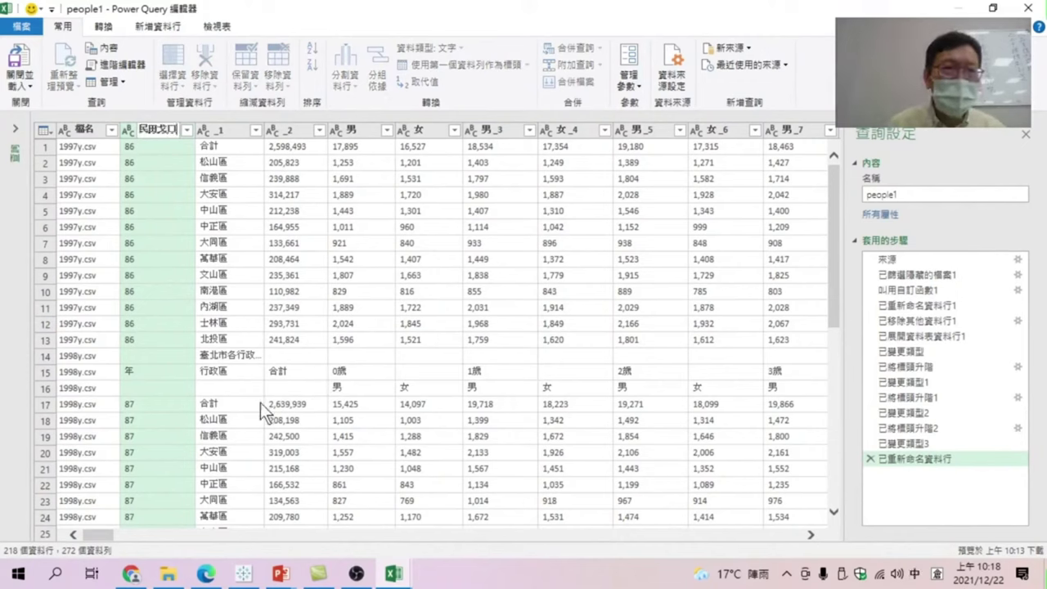
type("年")
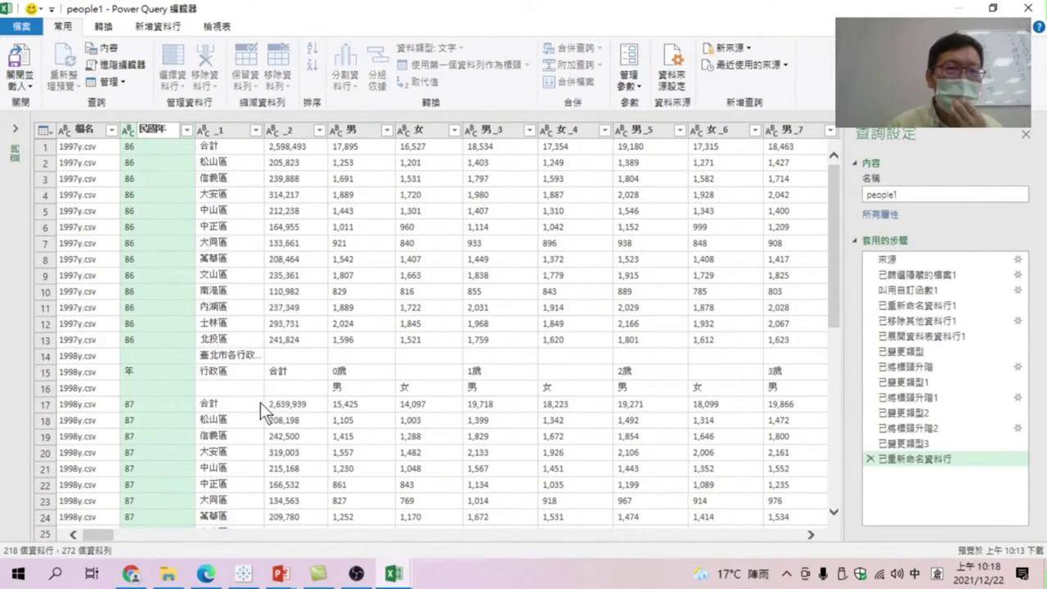
key("Return")
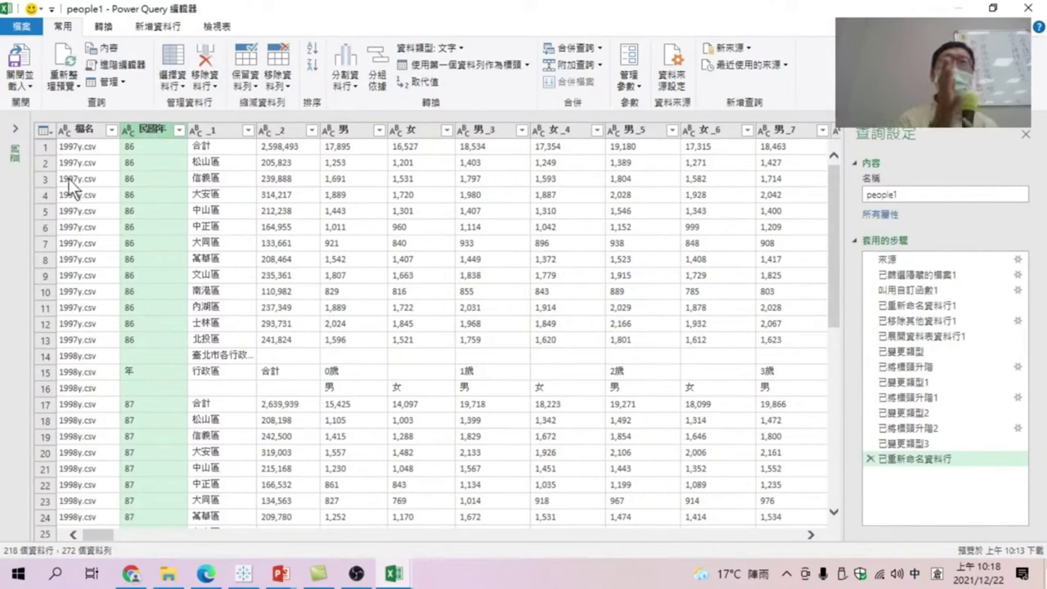
left_click(148, 147)
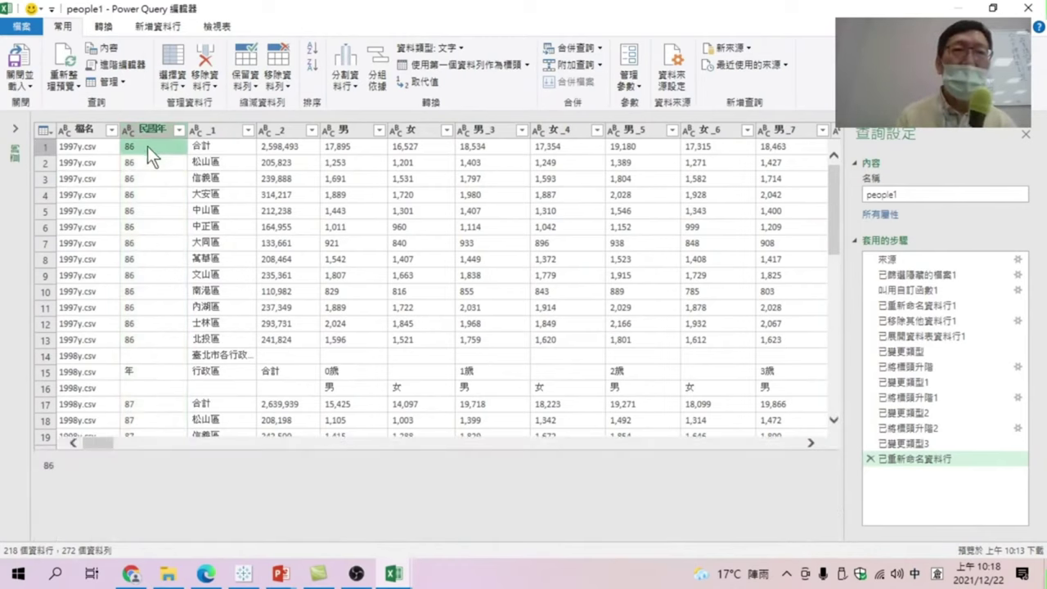
left_click(41, 465)
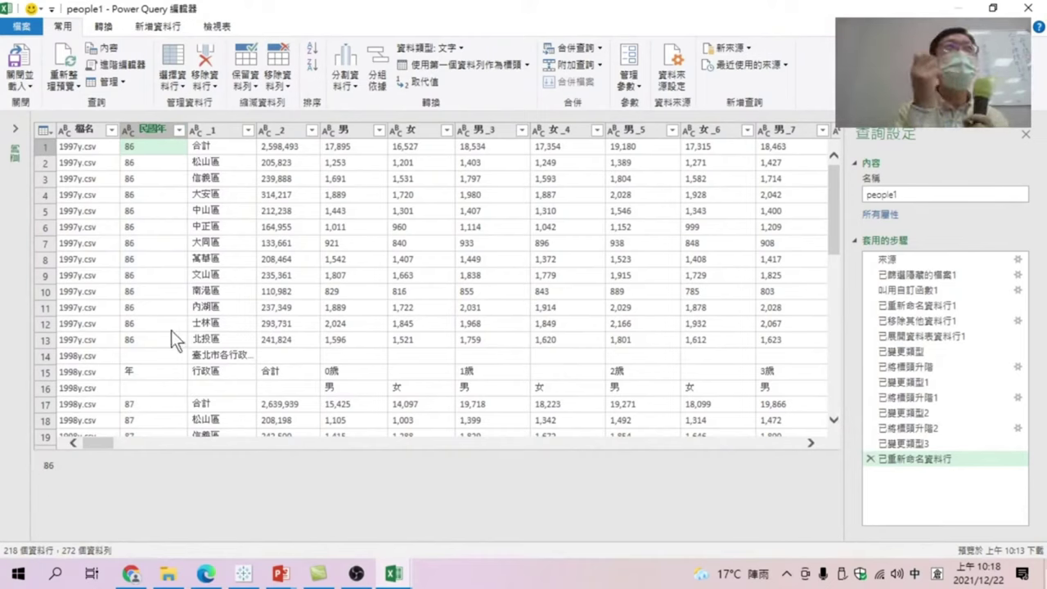
Apply a Replace Values step to the 民國年 column
left_click(85, 124)
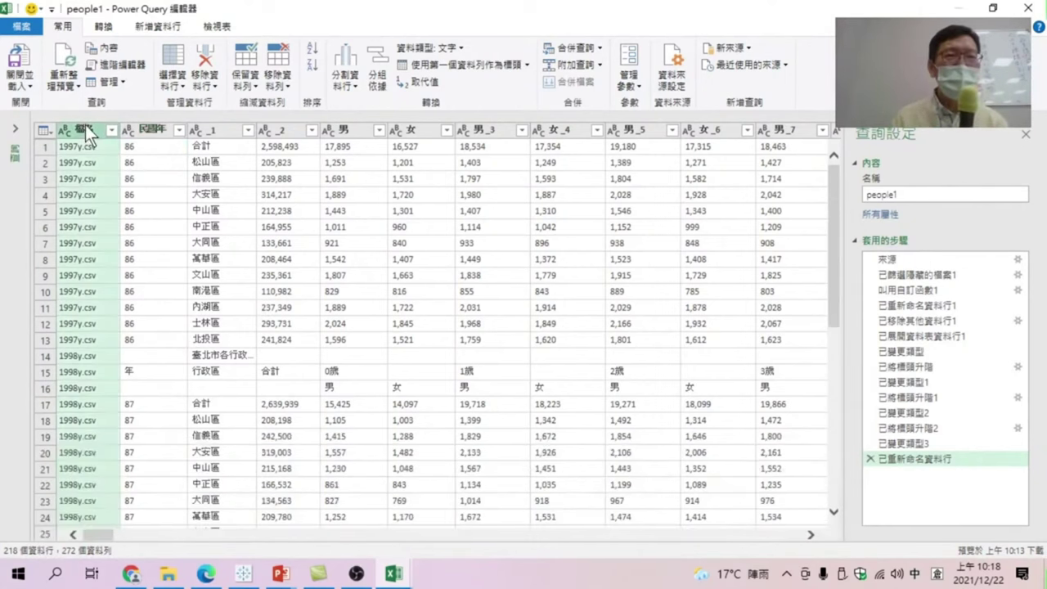
left_click(151, 126)
right_click(151, 125)
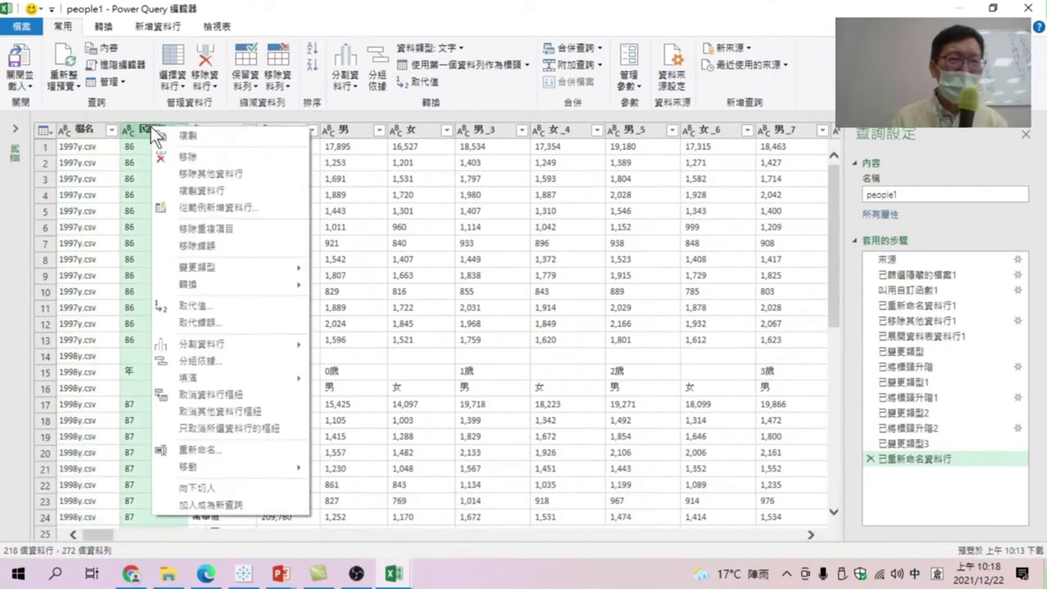
left_click(203, 304)
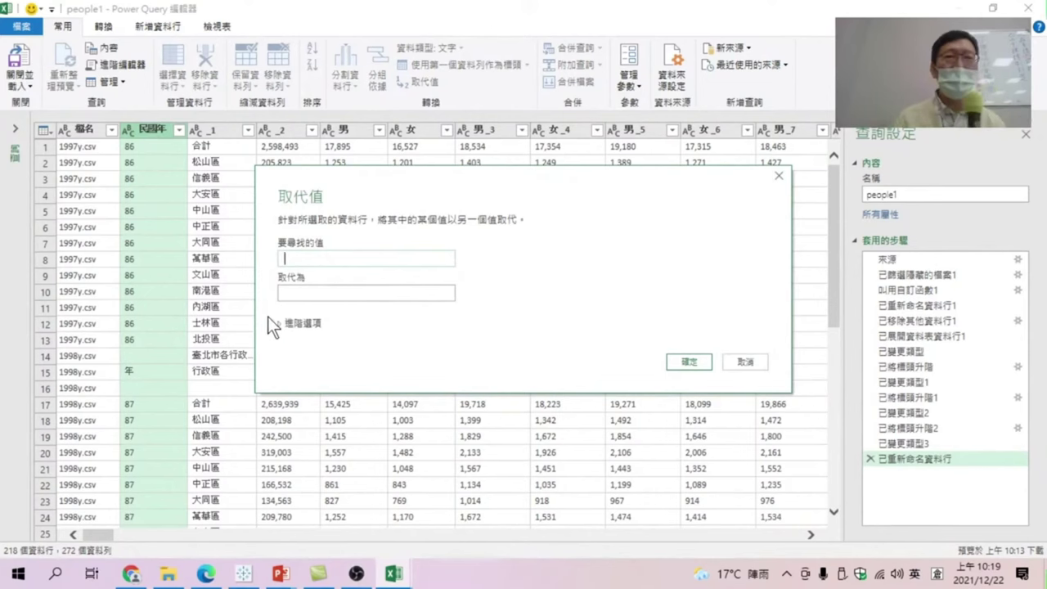
left_click(691, 361)
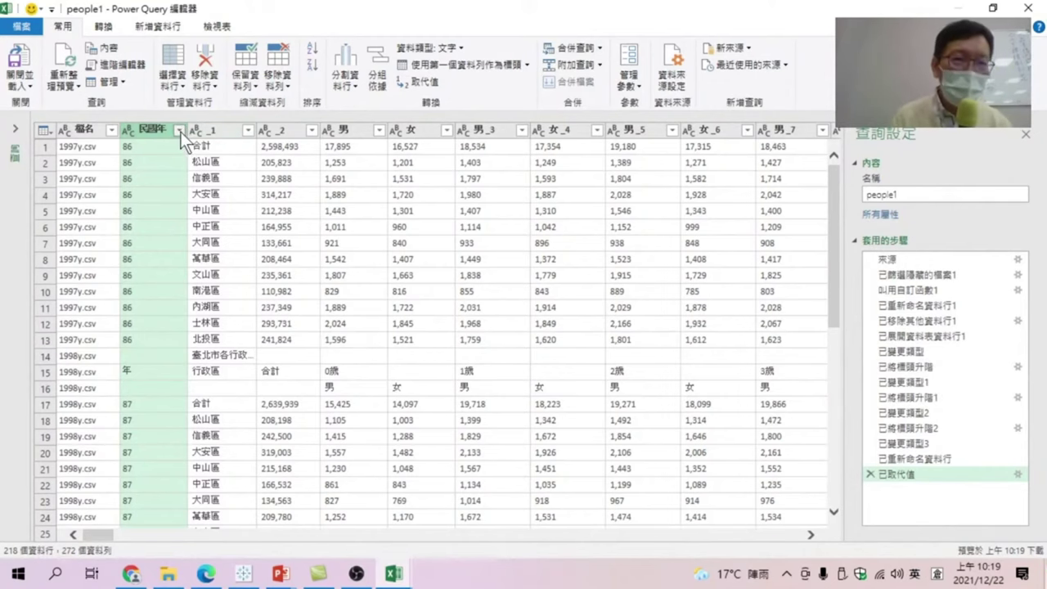
Filter 民國年 to exclude (空白) and 年 rows
left_click(179, 131)
left_click(589, 243)
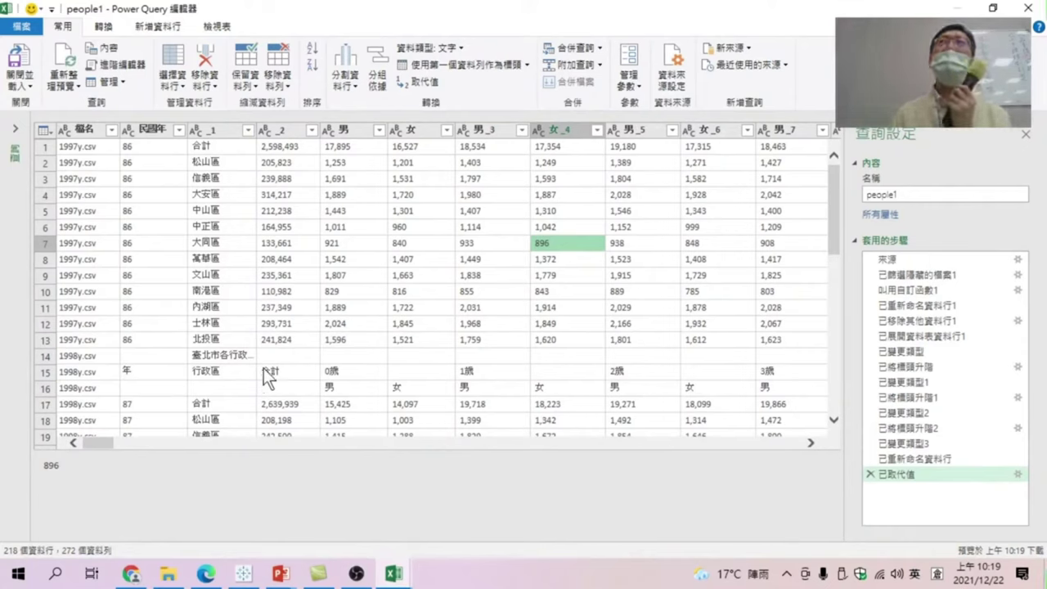
left_click(176, 131)
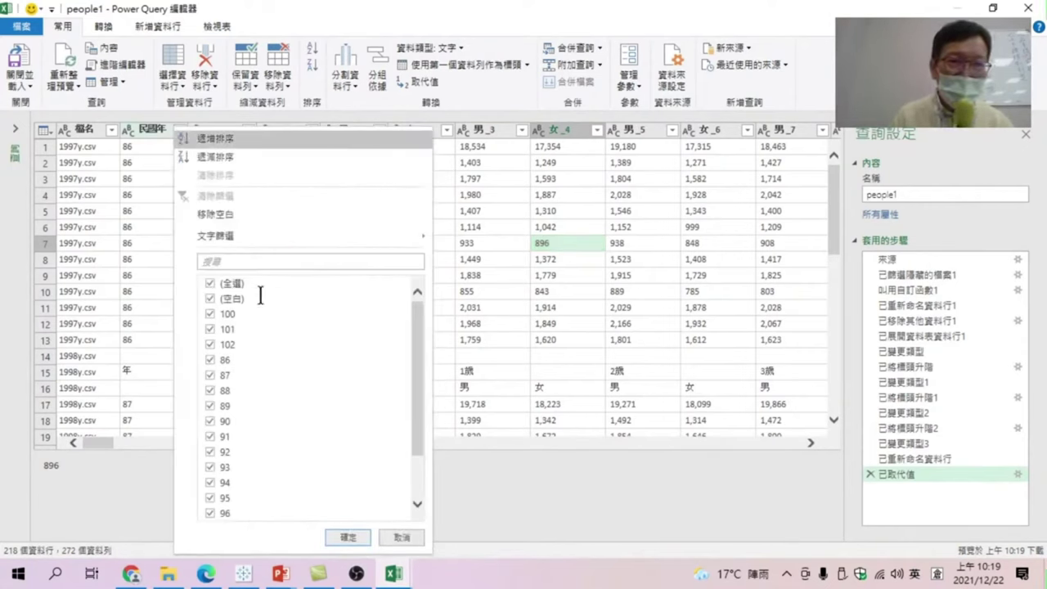
left_click(211, 298)
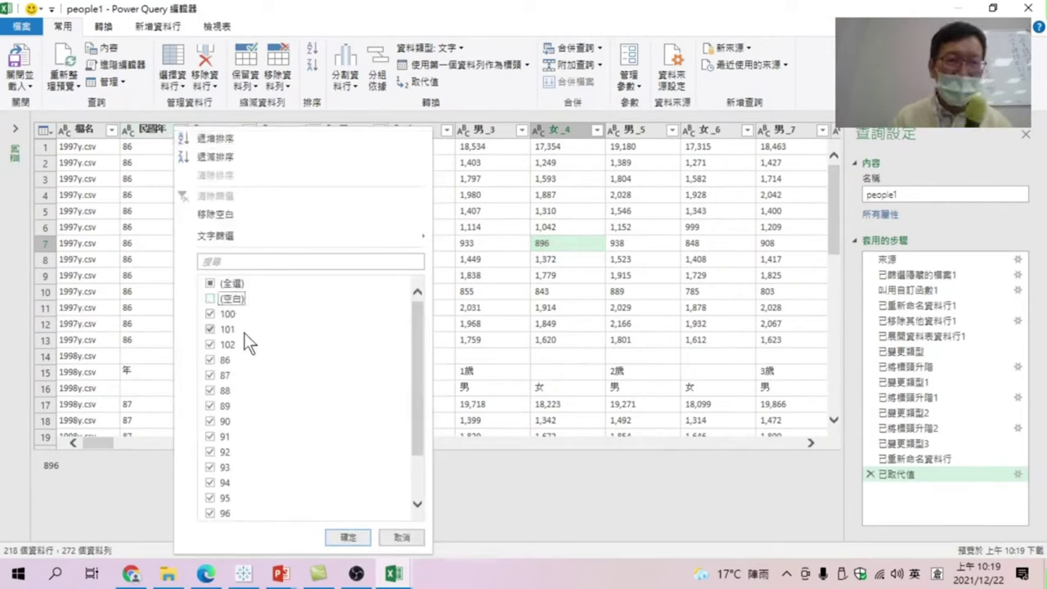
scroll(246, 368, "down", 2)
left_click(209, 512)
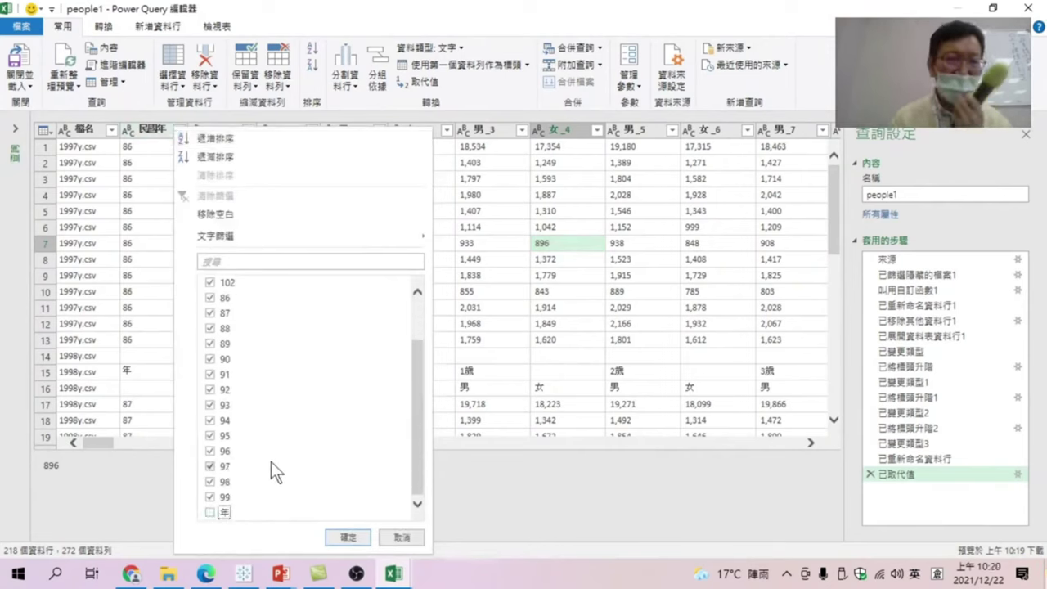
left_click(348, 537)
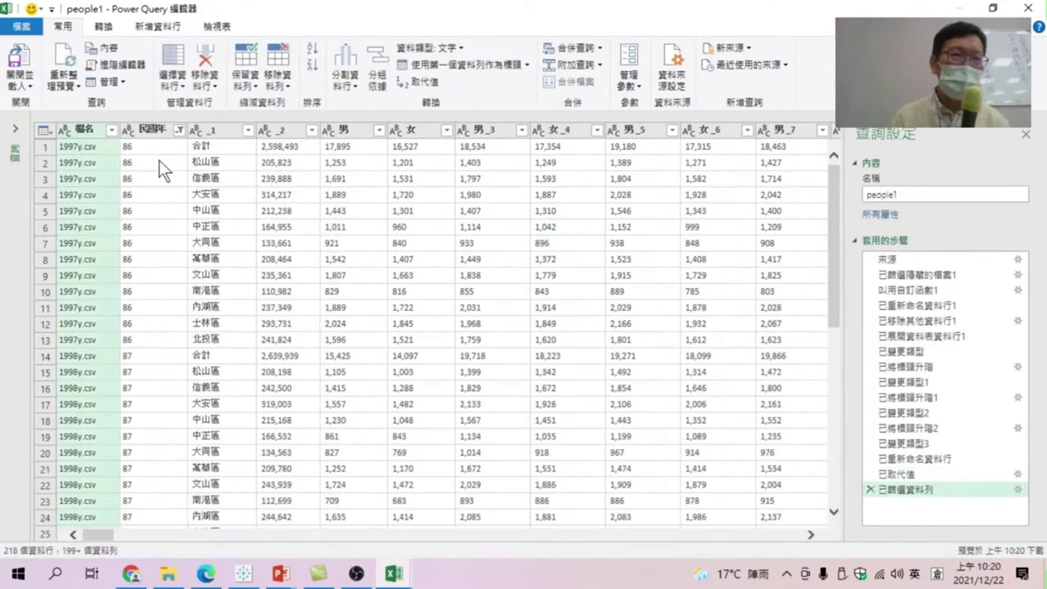
Rename the _1 district-name column to 行政區
right_click(217, 134)
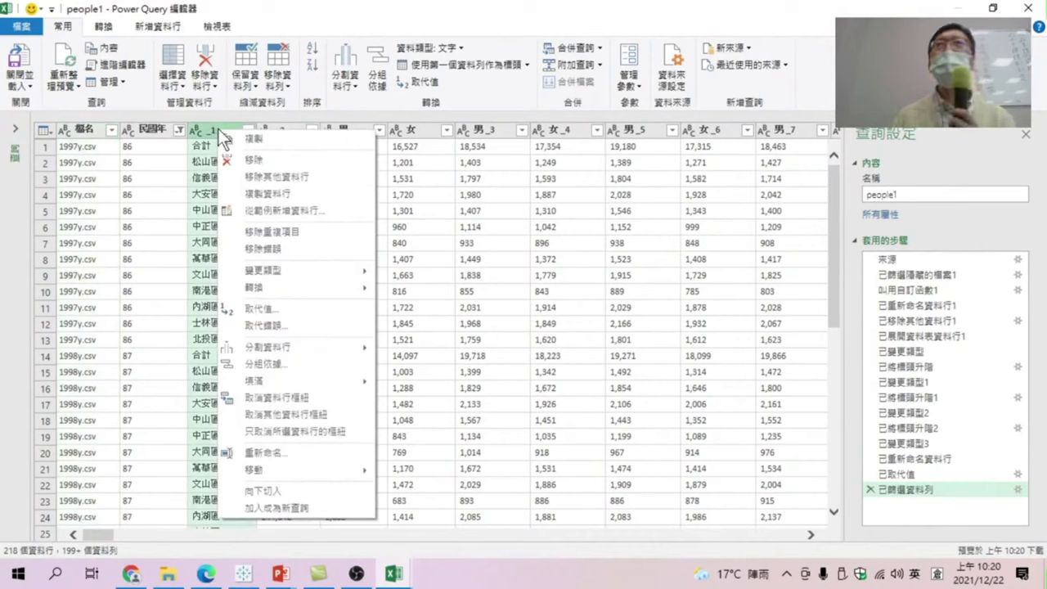
left_click(279, 451)
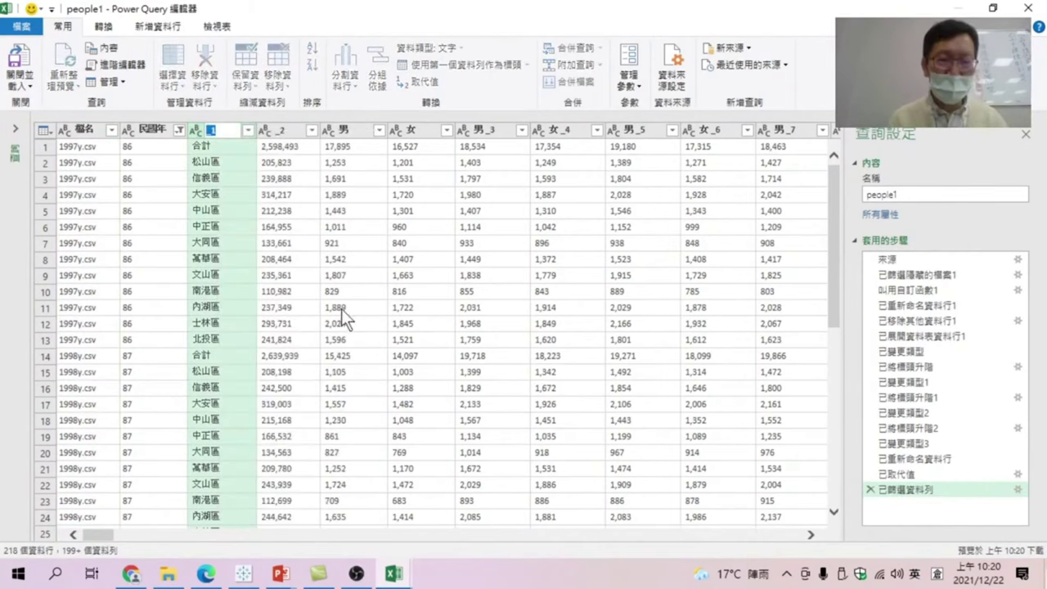
type("N")
key("BackSpace")
key("shift")
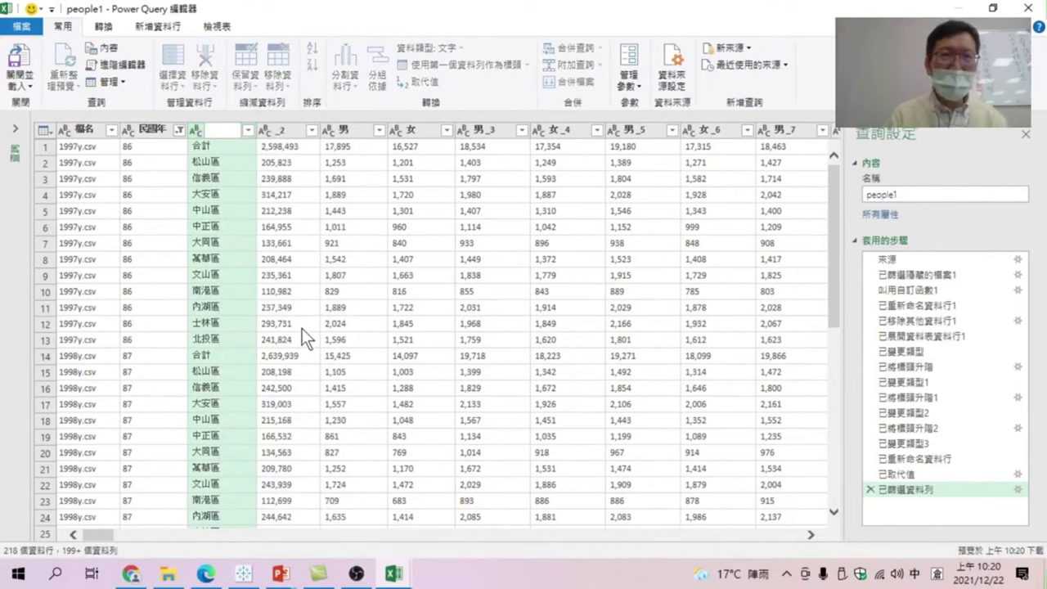
type("fu06")
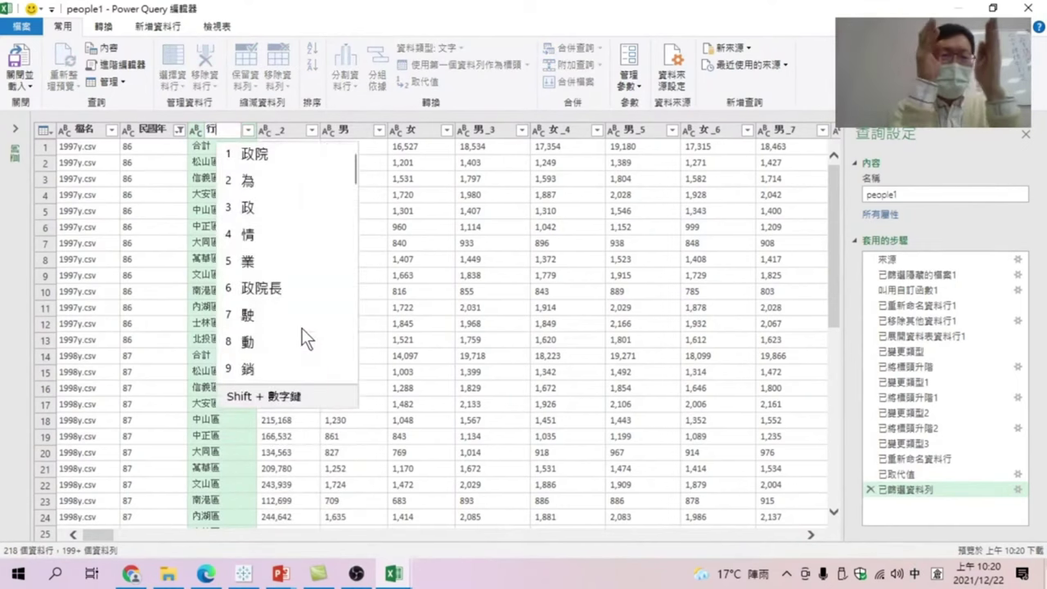
type("政區")
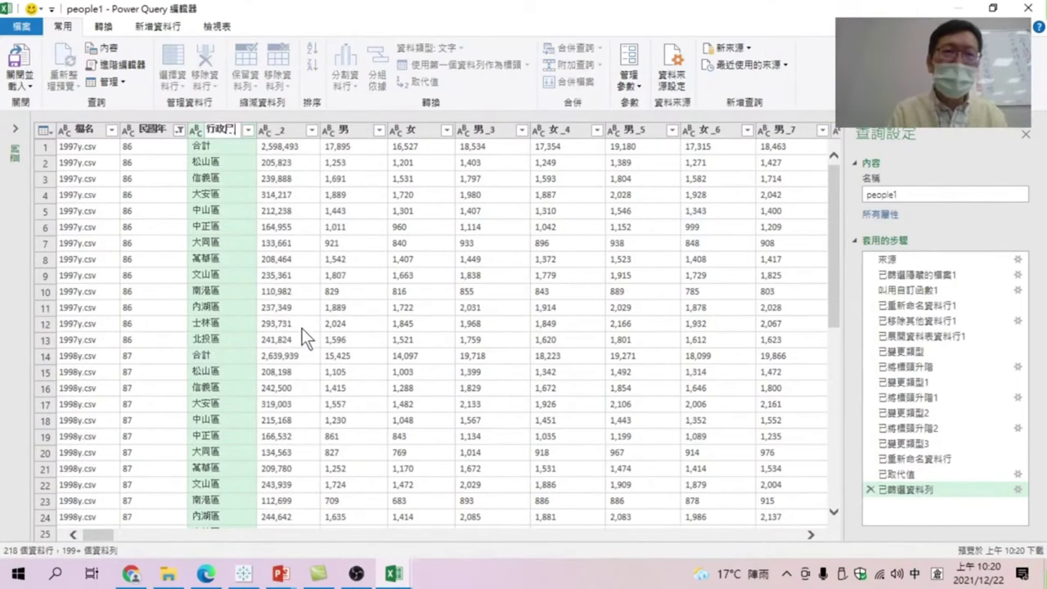
key("Return")
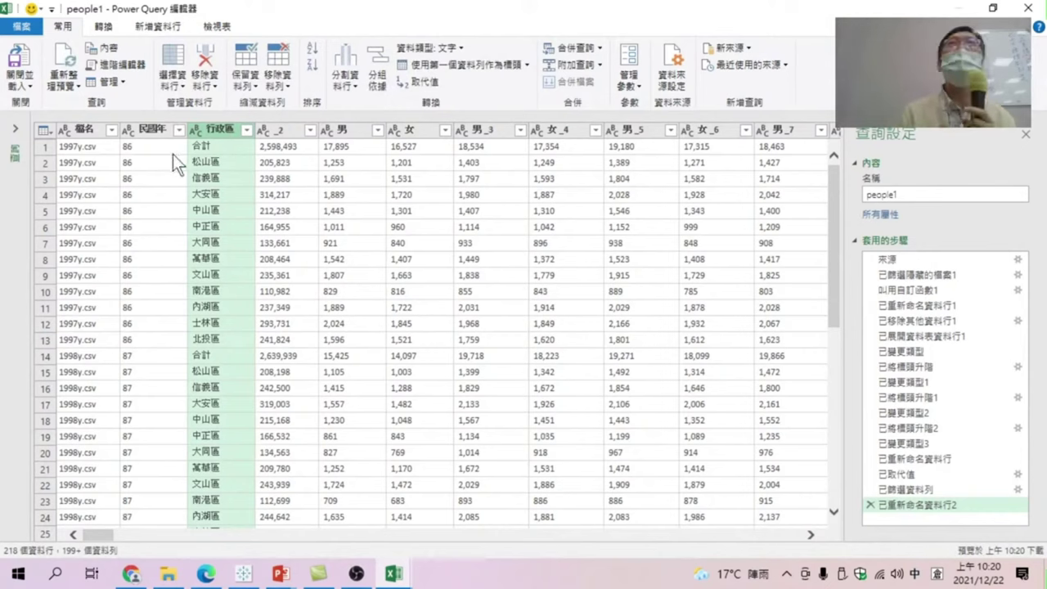
Filter 行政區 to exclude (空白) and 合計 rows, leaving 204 district rows
left_click(245, 129)
left_click(278, 293)
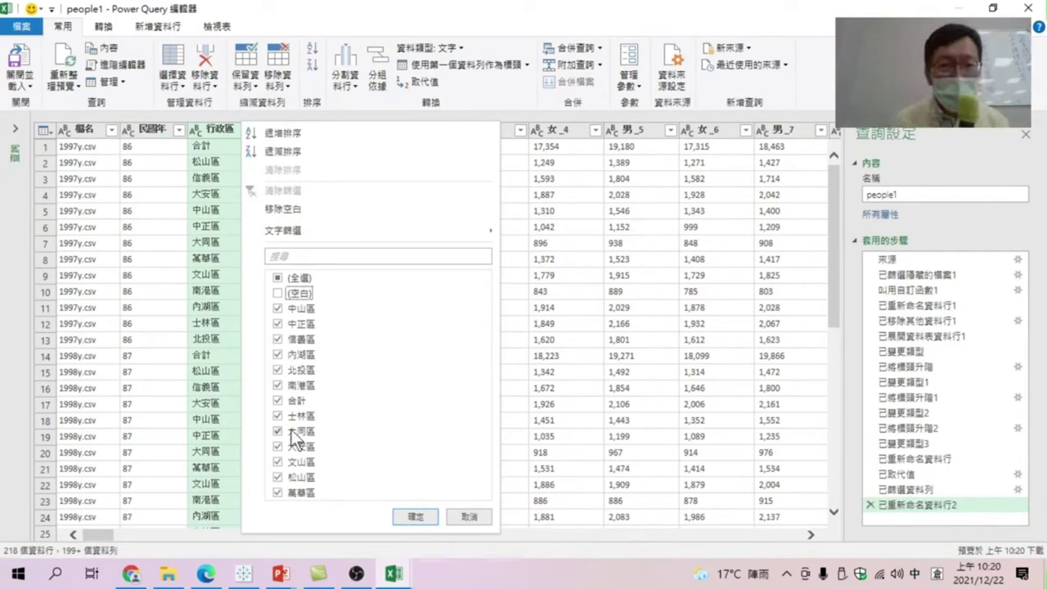
left_click(278, 401)
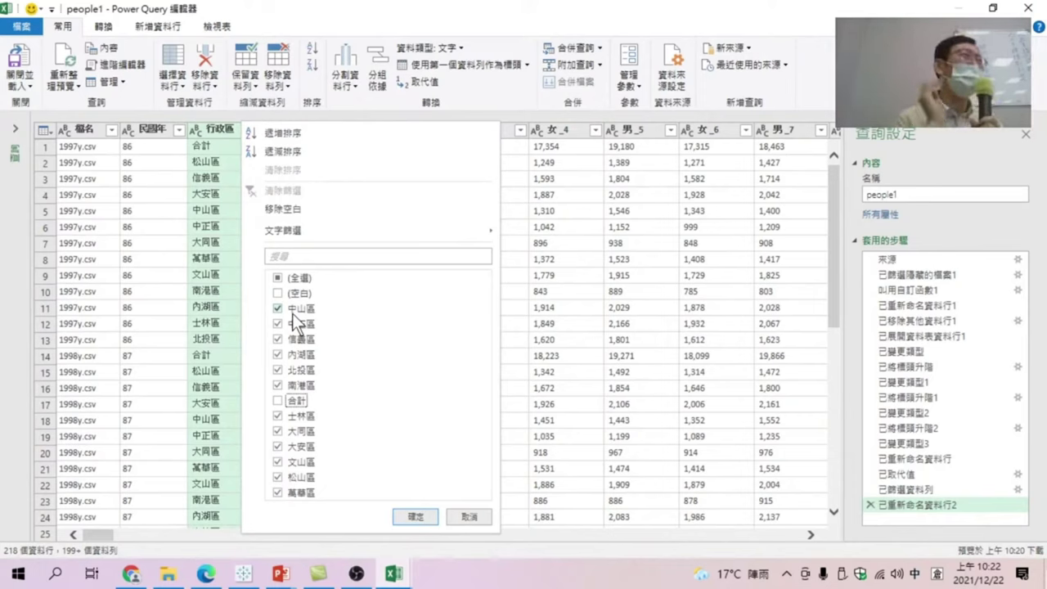
left_click(411, 518)
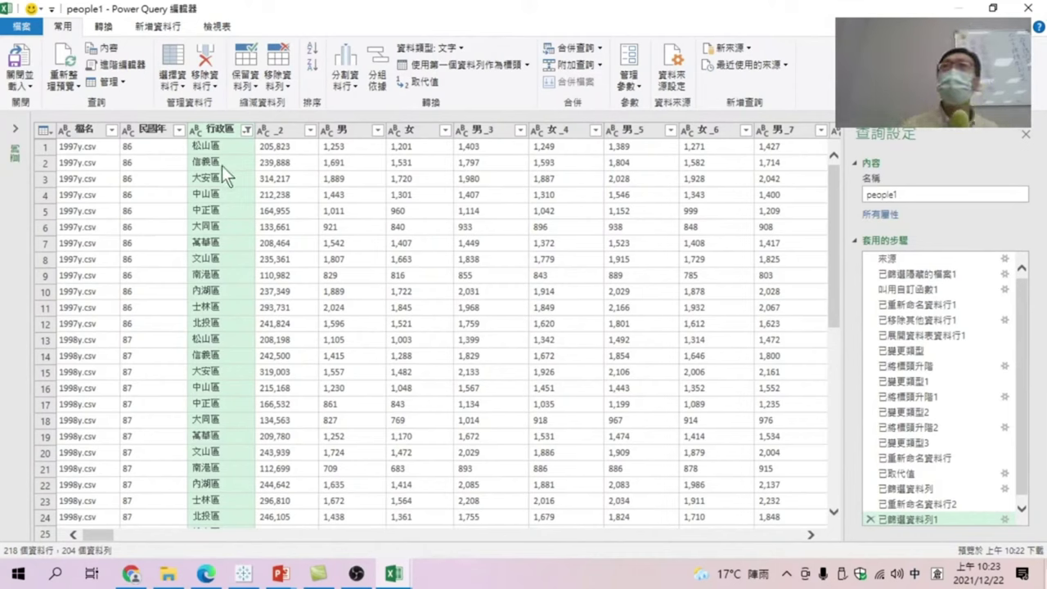
Remove the _2 district total-population column
right_click(143, 128)
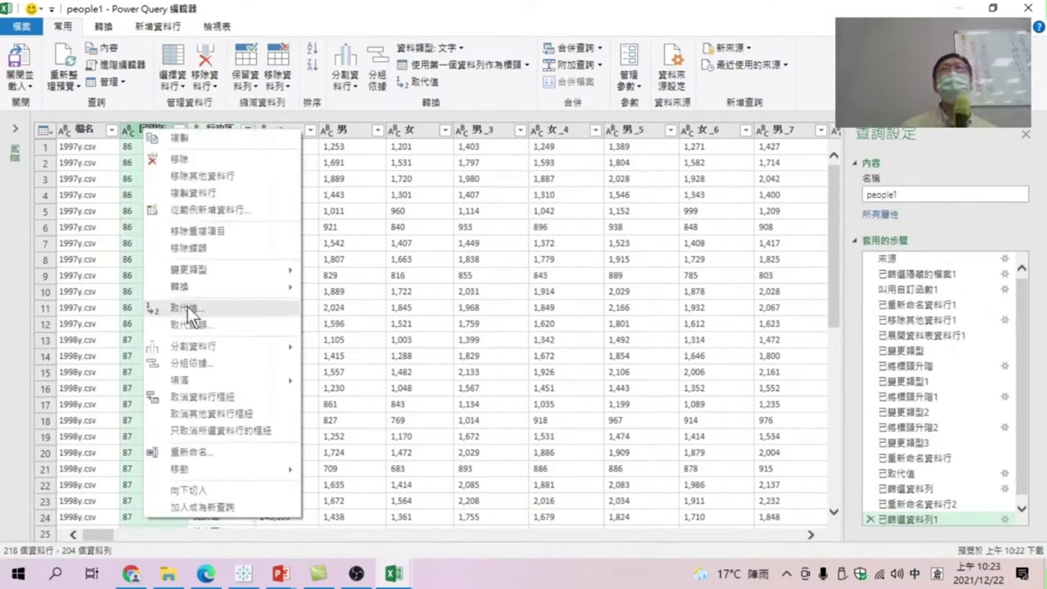
left_click(360, 275)
left_click(282, 126)
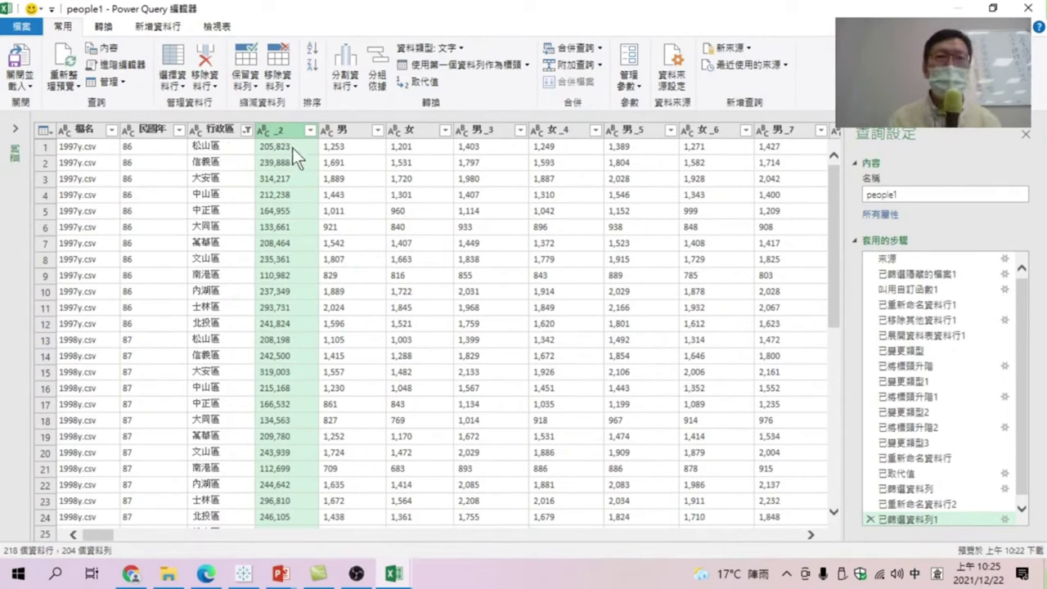
right_click(280, 129)
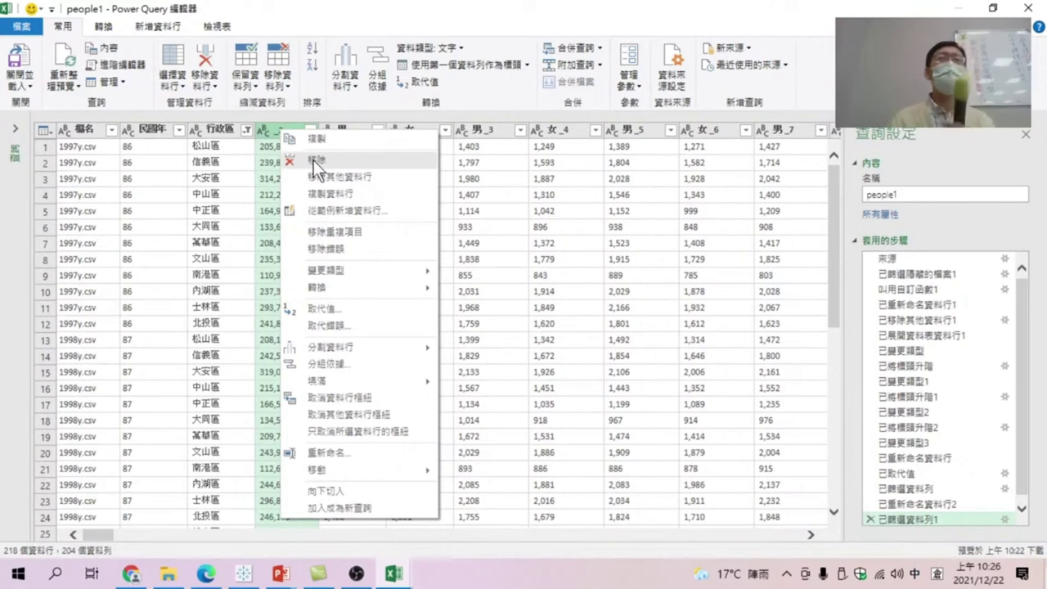
left_click(313, 160)
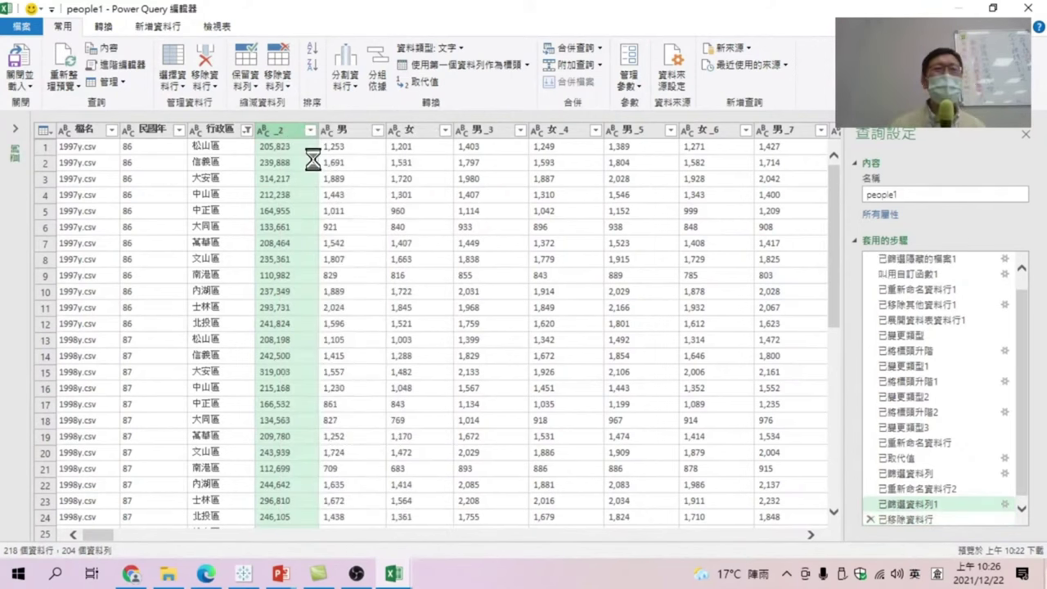